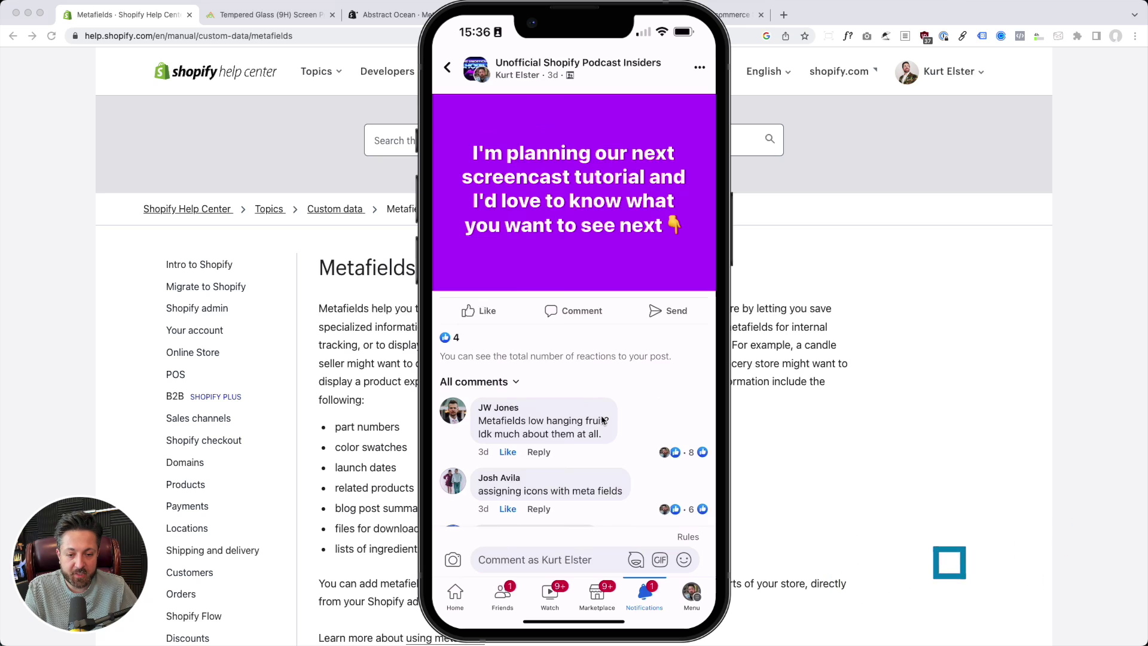
Skim the Metafields help article, then switch to the Tempered Glass product page tab.
{"action": "scroll", "coordinate": [601, 420], "scroll_direction": "down", "scroll_amount": 3}
{"action": "scroll", "coordinate": [601, 420], "scroll_direction": "down", "scroll_amount": 5}
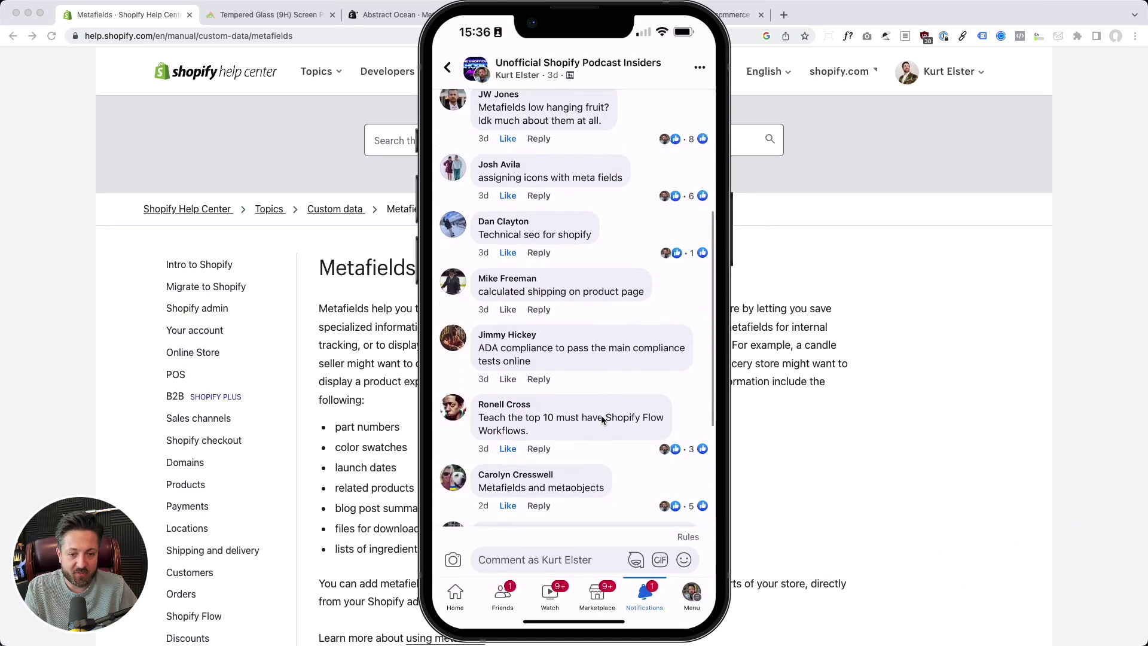
{"action": "scroll", "coordinate": [602, 420], "scroll_direction": "down", "scroll_amount": 4}
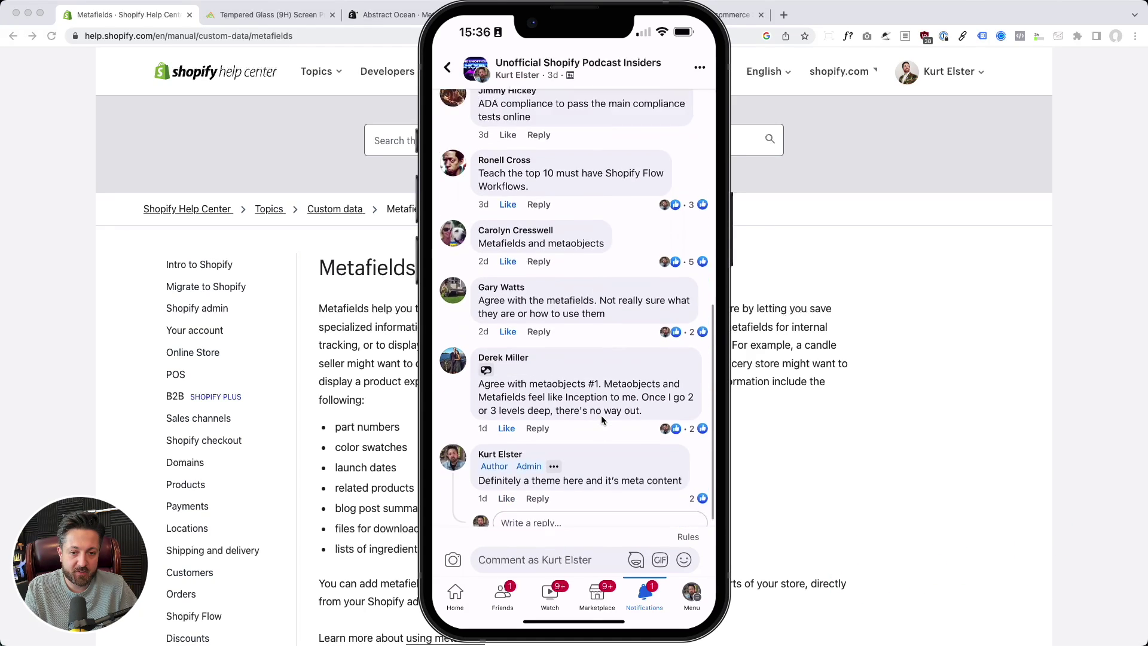
{"action": "scroll", "coordinate": [601, 420], "scroll_direction": "down", "scroll_amount": 2}
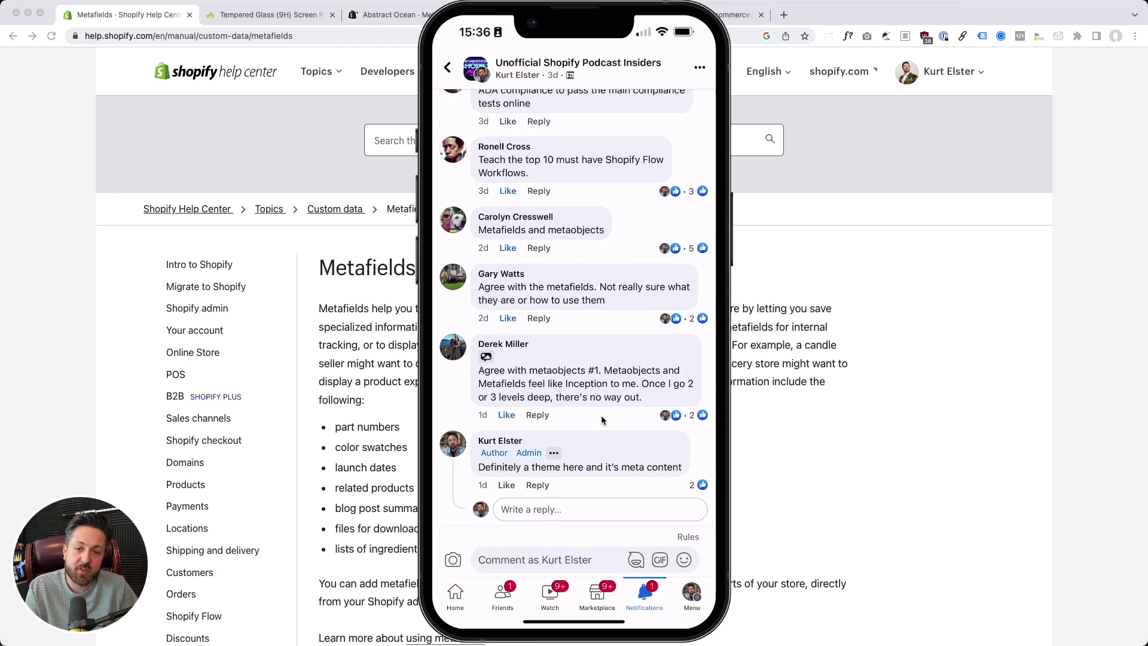
{"action": "scroll", "coordinate": [602, 415], "scroll_direction": "up", "scroll_amount": 10}
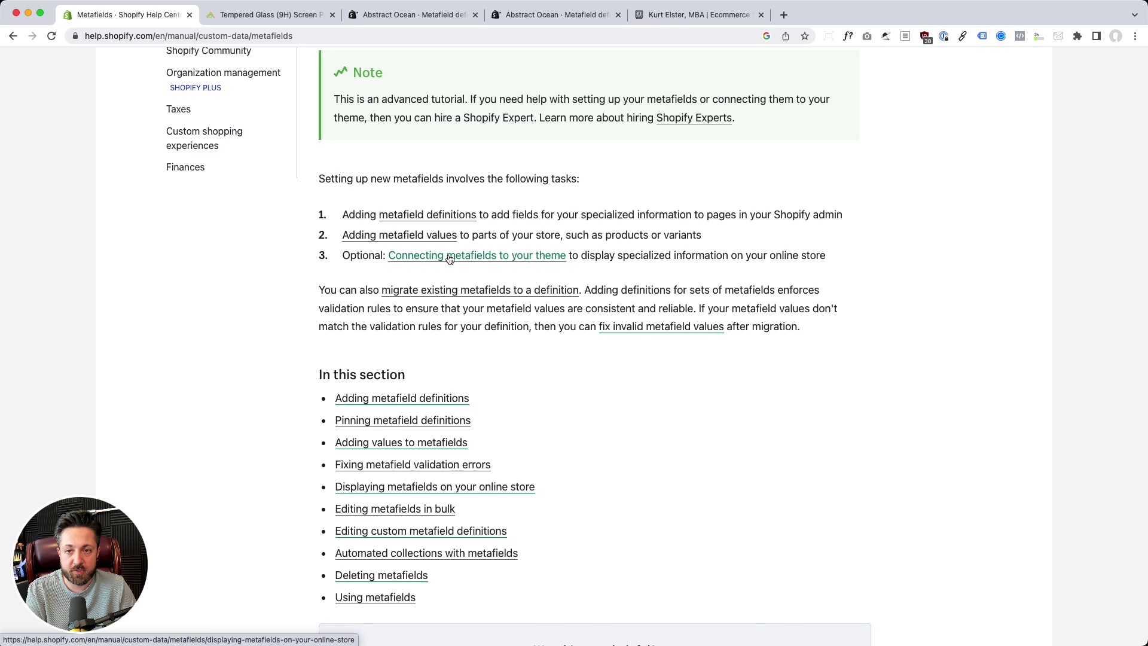
{"action": "key", "text": "ctrl+Tab"}
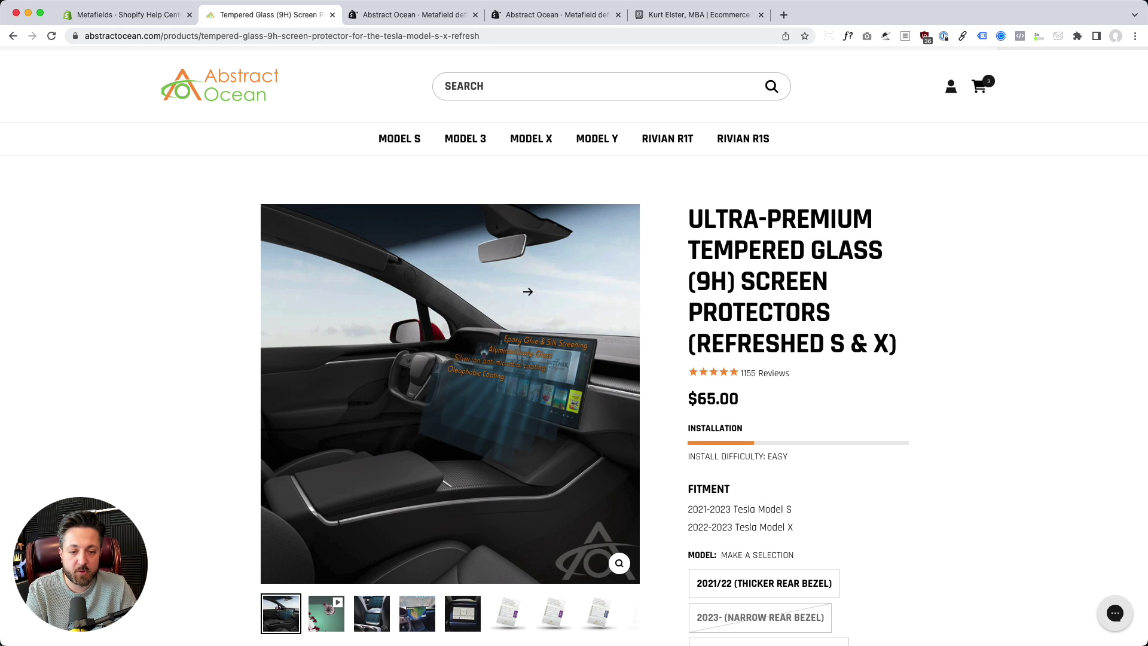
Glance down the product page, then switch to the admin's Custom data settings tab.
{"action": "scroll", "coordinate": [623, 329], "scroll_direction": "down", "scroll_amount": 2}
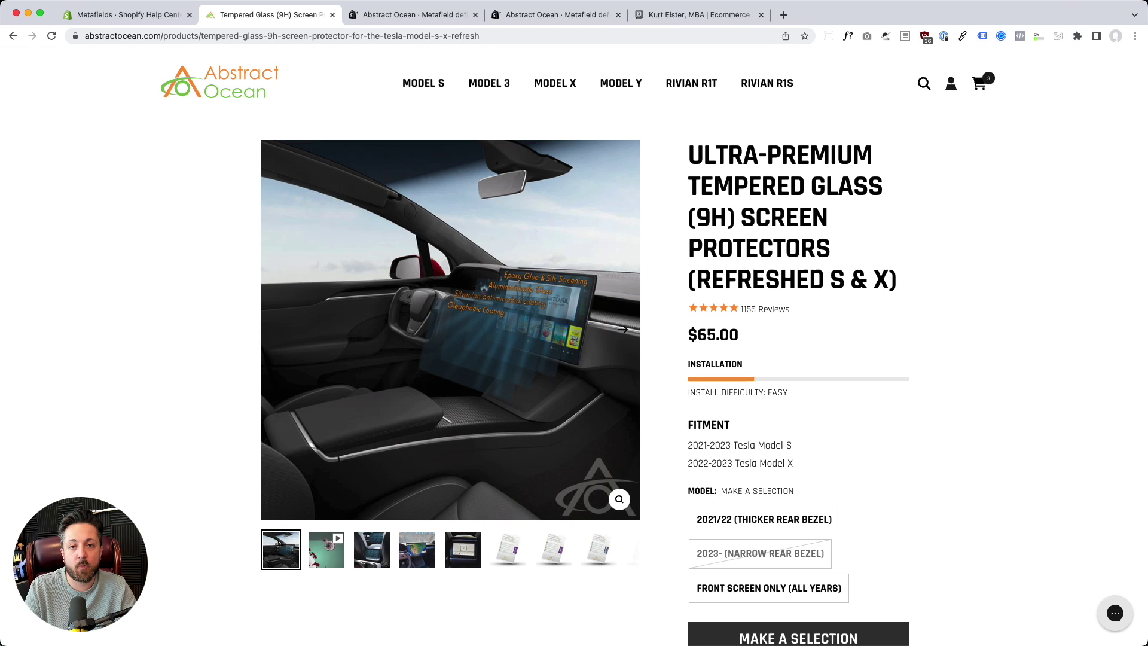
{"action": "key", "text": "ctrl+Tab"}
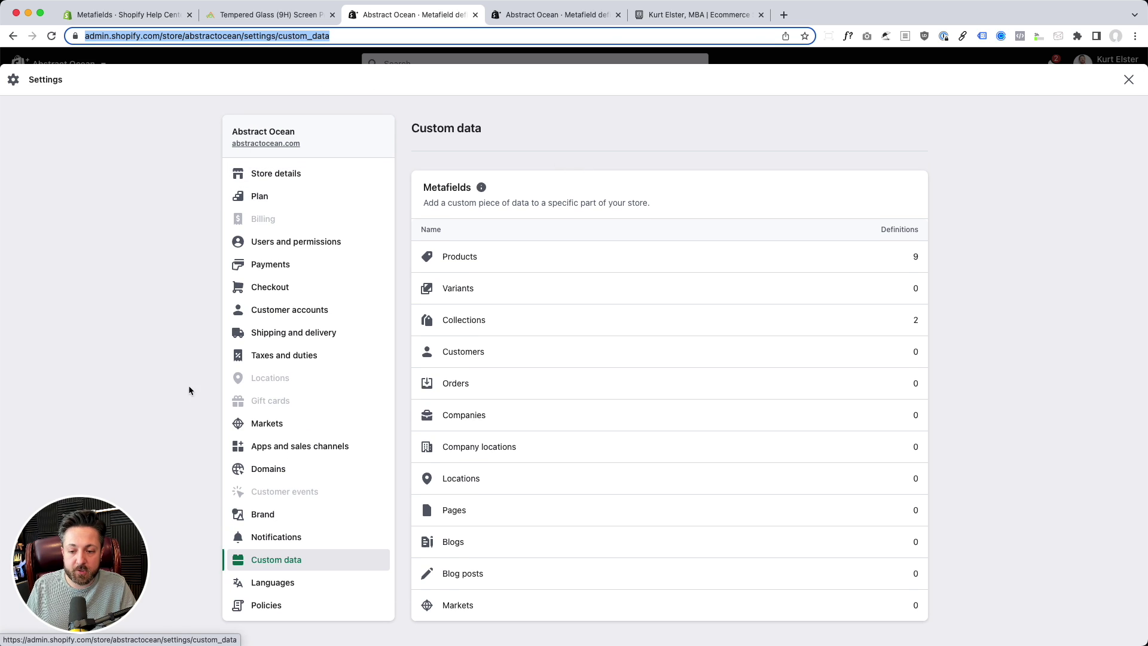
Open the Products metafield definitions from the Custom data list.
{"action": "left_click", "coordinate": [262, 558]}
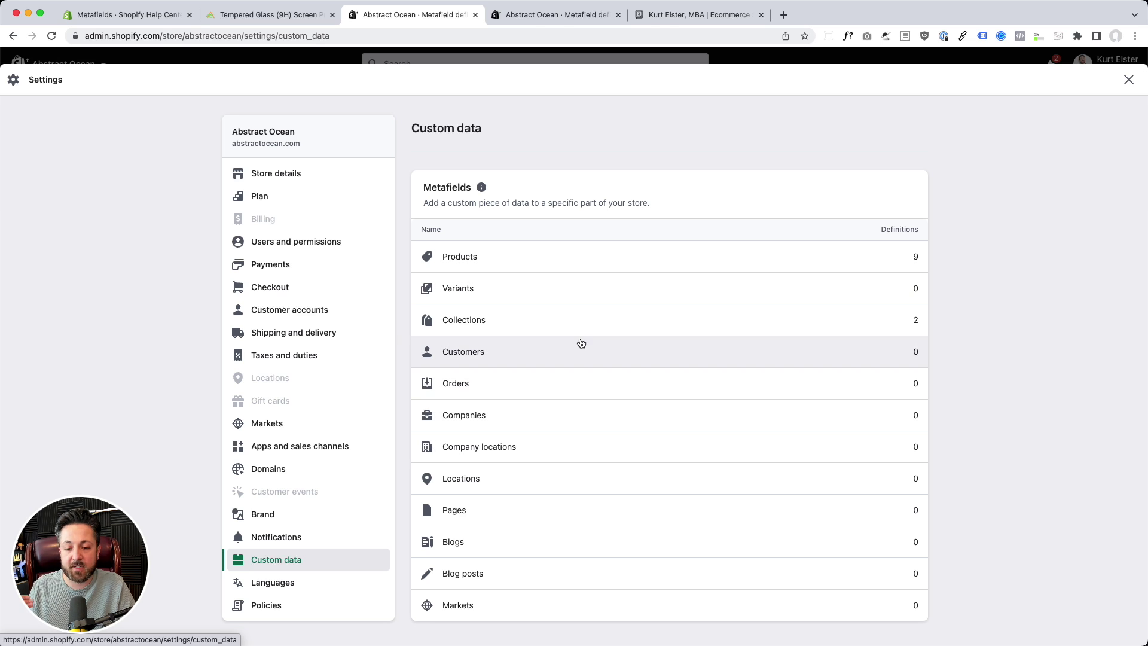
{"action": "left_click", "coordinate": [566, 273]}
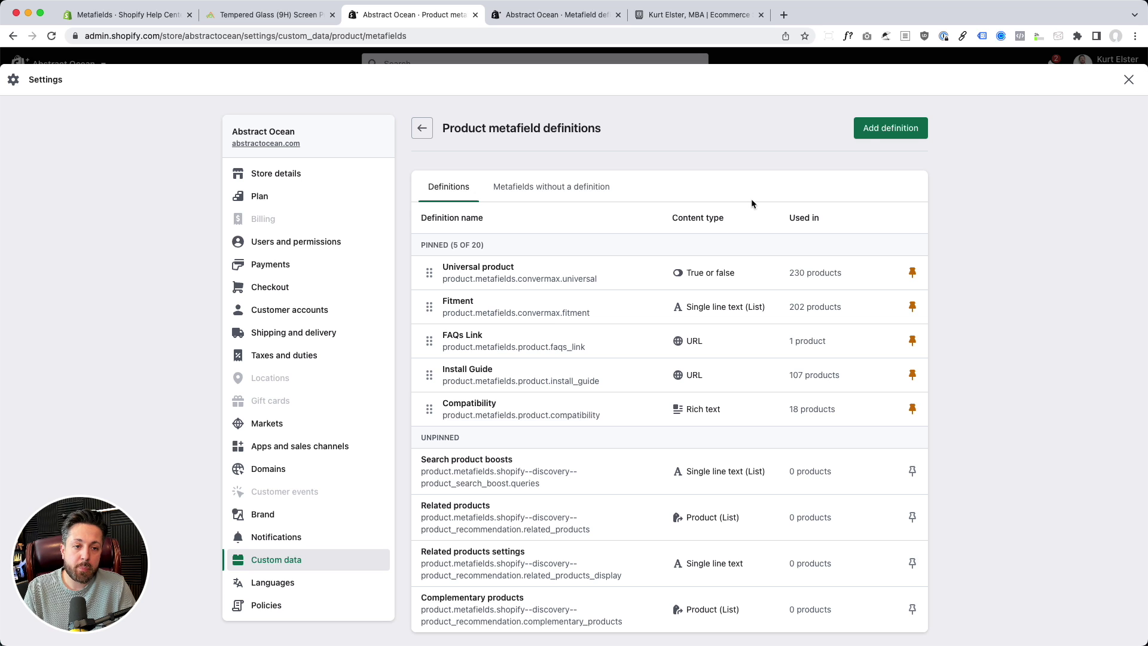
Add a product metafield definition named Fitment Notes with key custom.fitment_notes.
{"action": "left_click", "coordinate": [872, 132]}
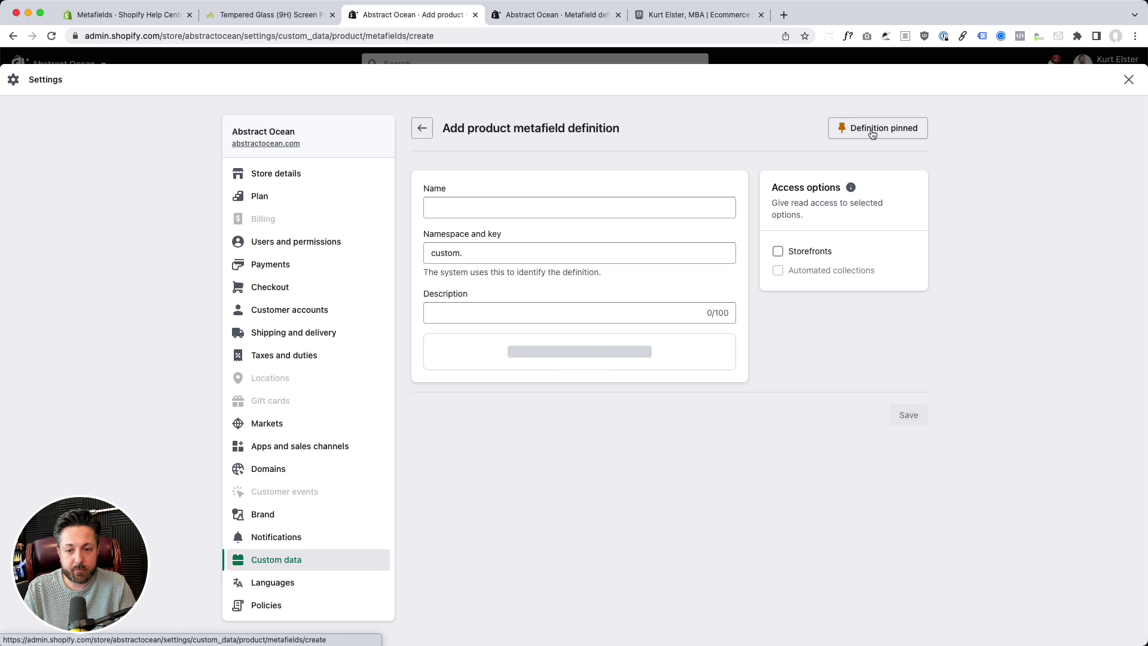
{"action": "left_click", "coordinate": [613, 209]}
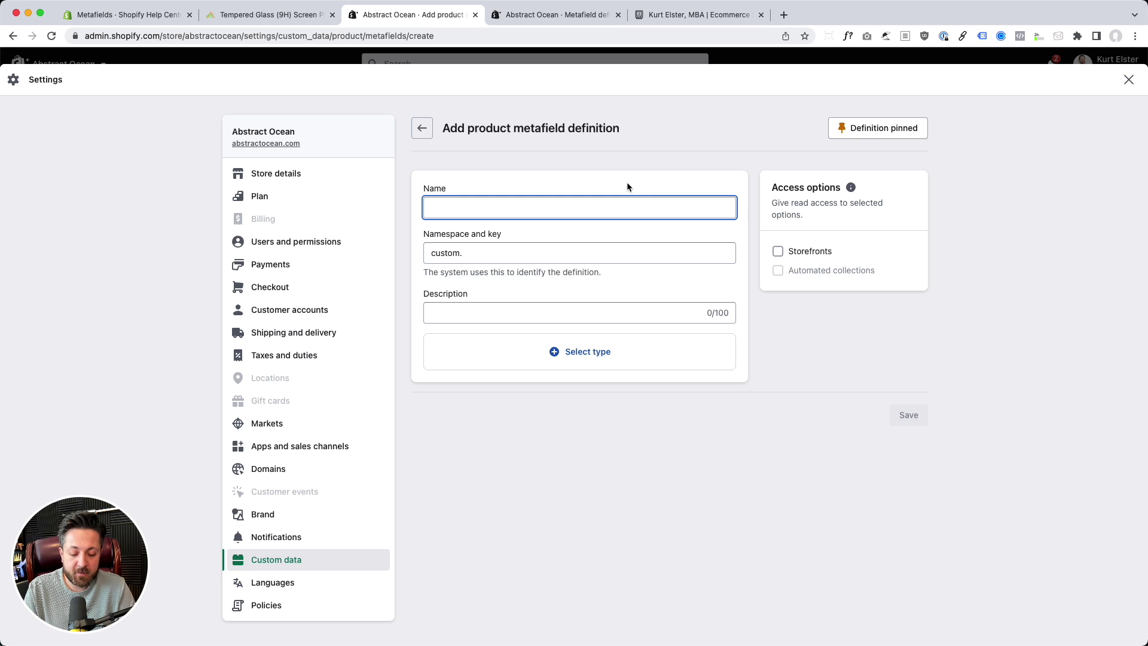
{"action": "type", "text": "Fitment Note"}
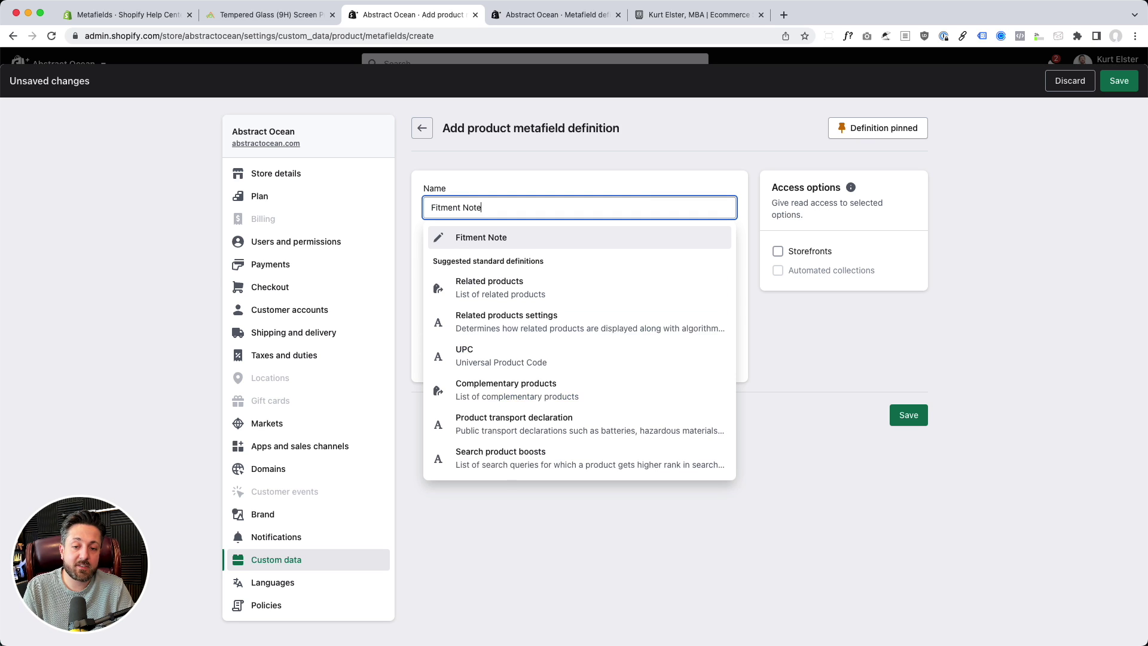
{"action": "type", "text": "s"}
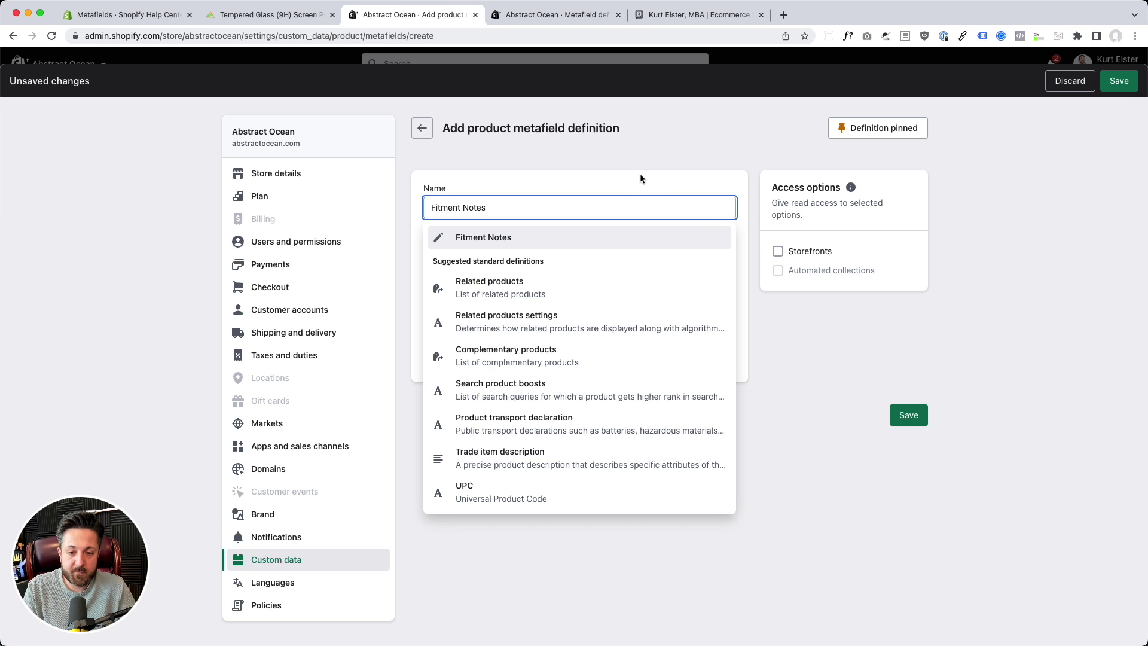
{"action": "left_click", "coordinate": [554, 233]}
{"action": "left_click", "coordinate": [557, 251]}
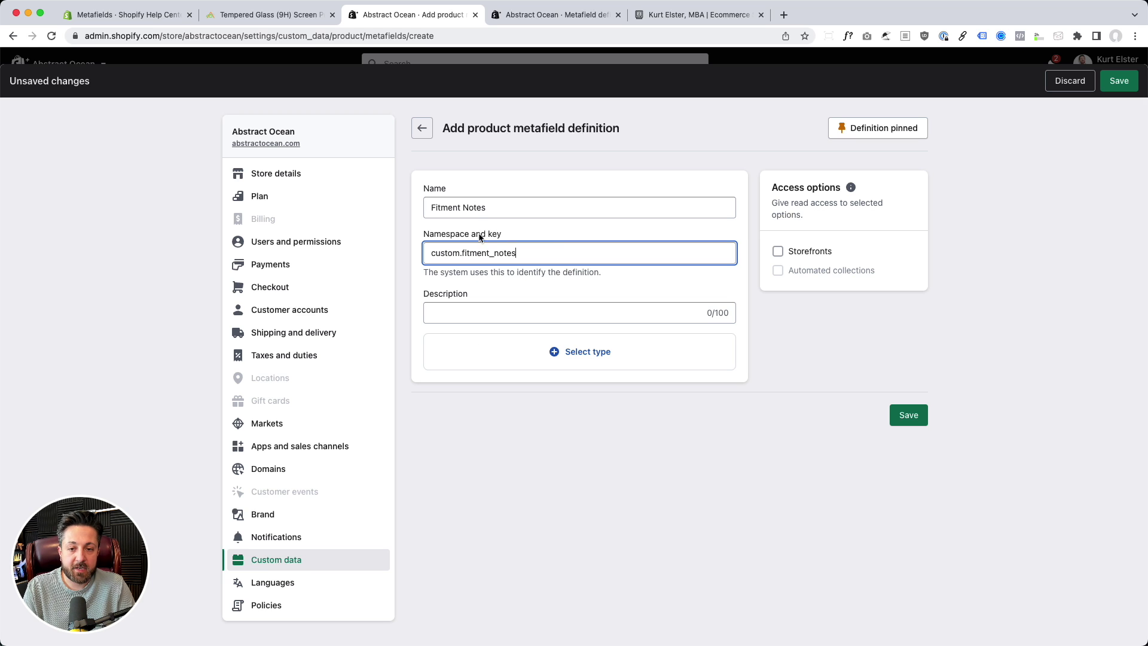
{"action": "left_click", "coordinate": [530, 253]}
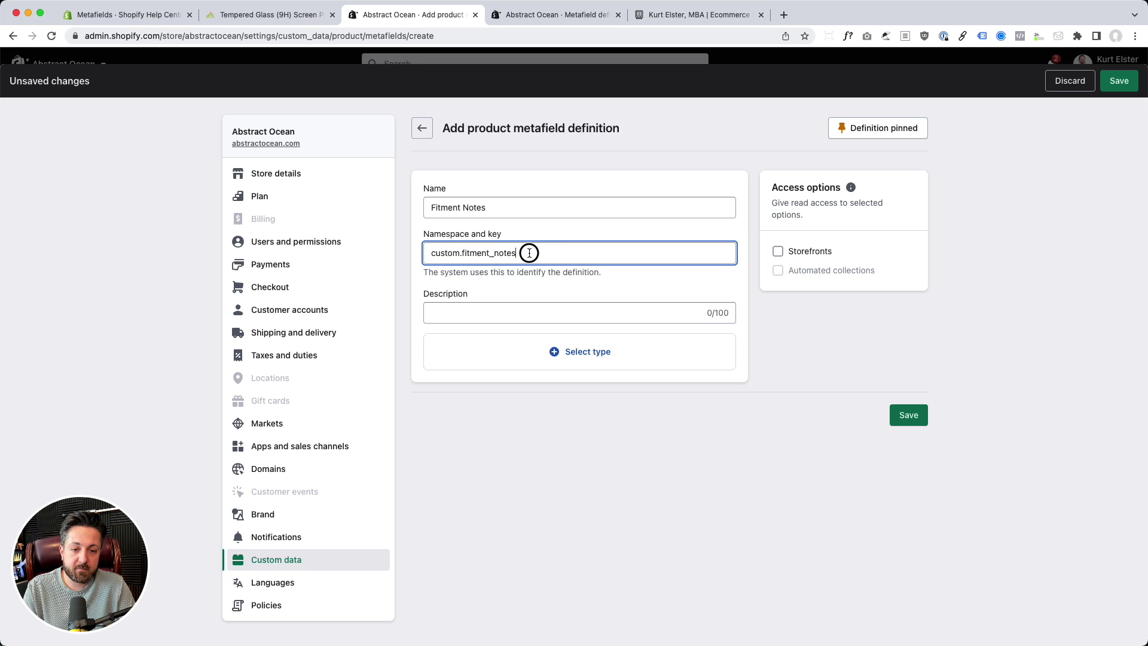
{"action": "left_click_drag", "start_coordinate": [529, 253], "coordinate": [405, 251]}
{"action": "left_click", "coordinate": [569, 255]}
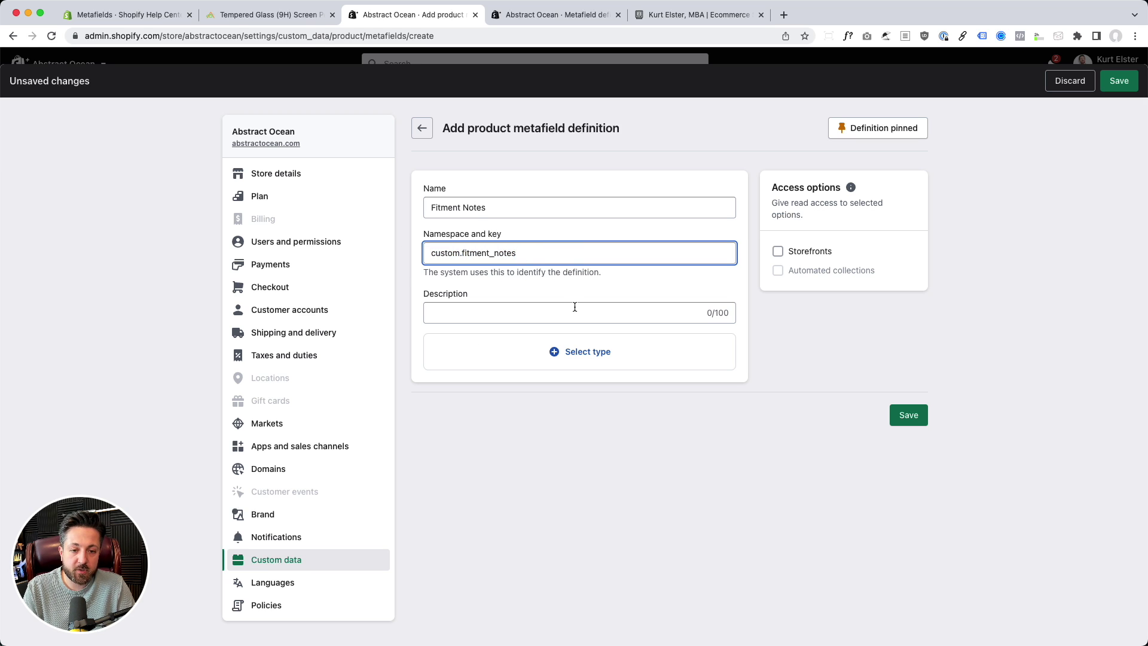
{"action": "left_click", "coordinate": [574, 307]}
{"action": "left_click", "coordinate": [555, 254]}
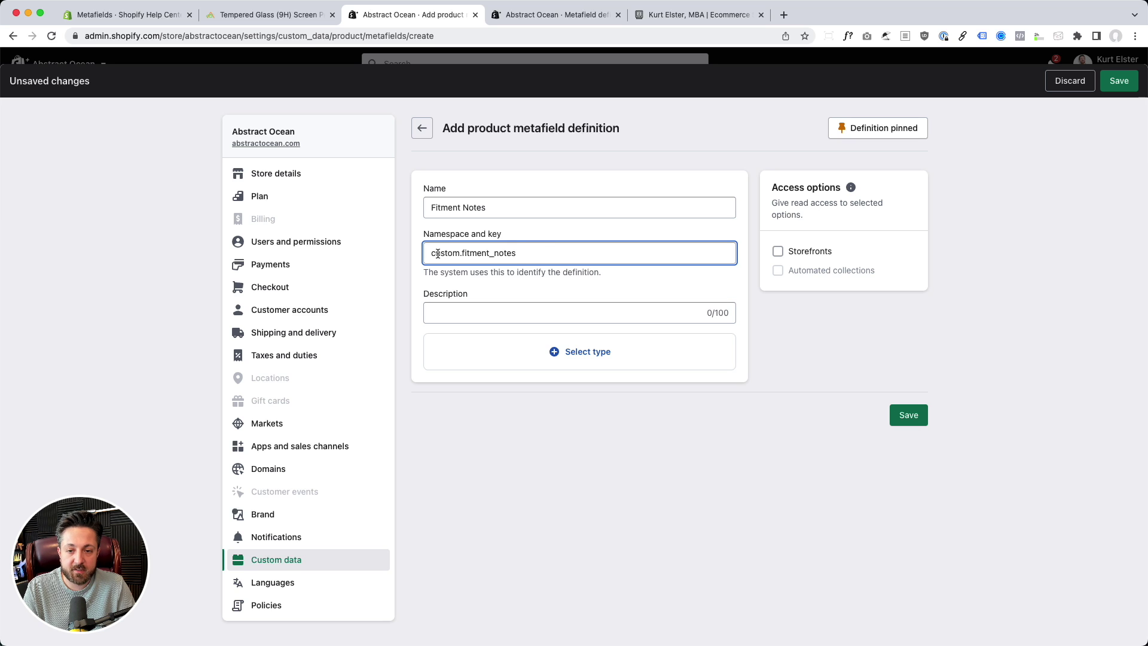
Enter the description 'Fitment notes, text only, less than 120 characters.'.
{"action": "left_click", "coordinate": [516, 315]}
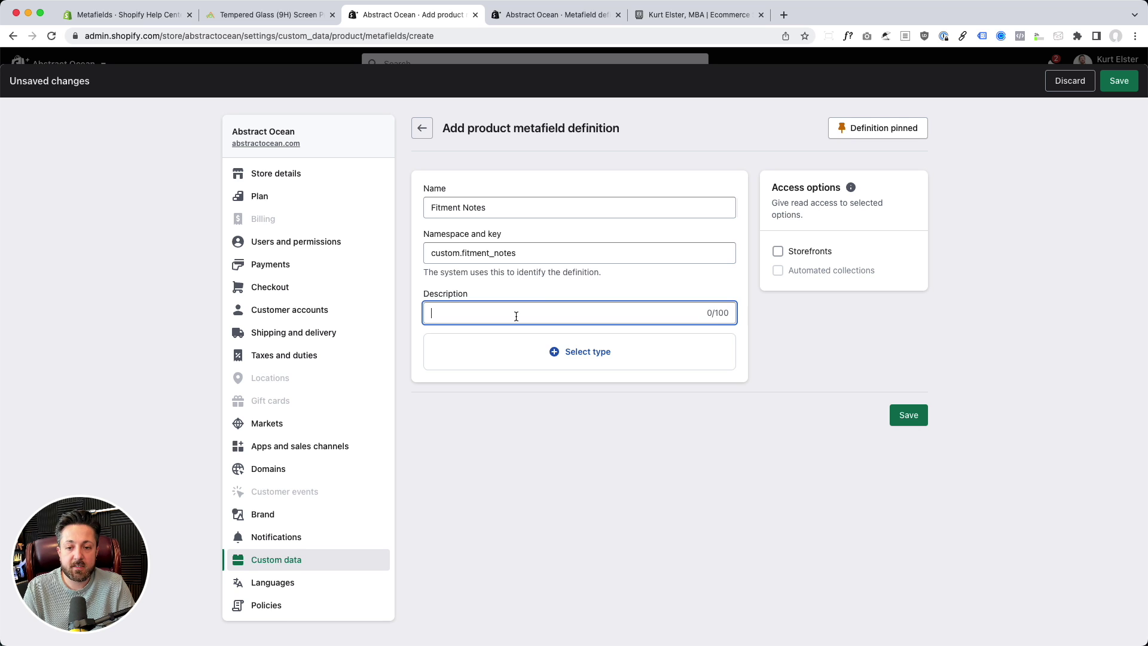
{"action": "scroll", "coordinate": [614, 277], "scroll_direction": "down", "scroll_amount": 1}
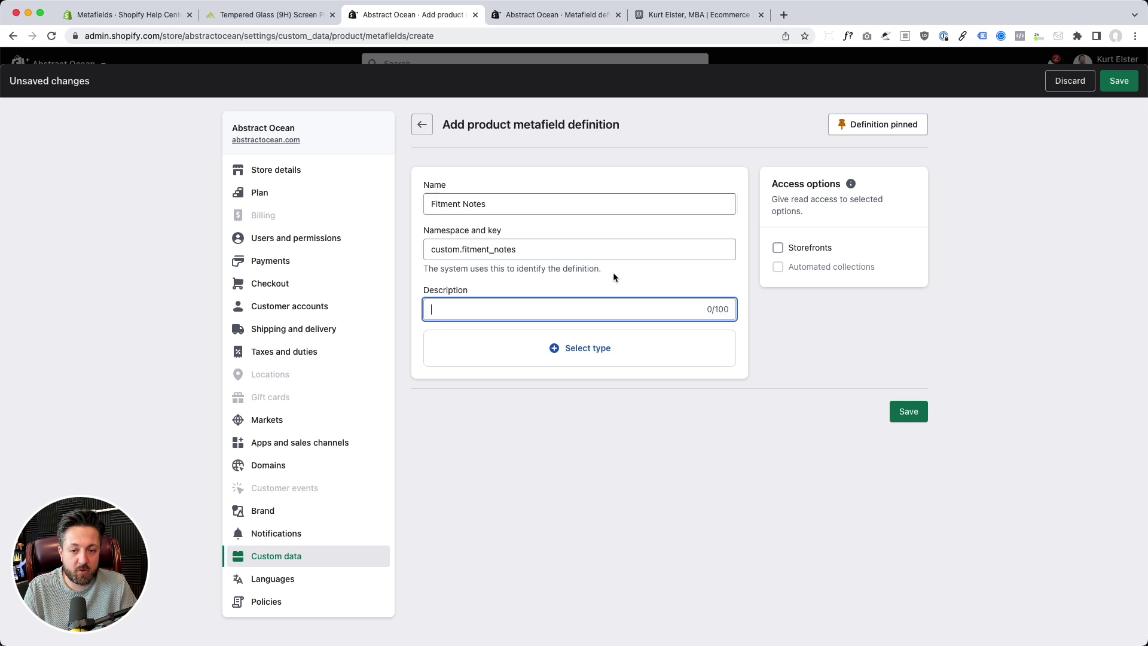
{"action": "type", "text": "Mode"}
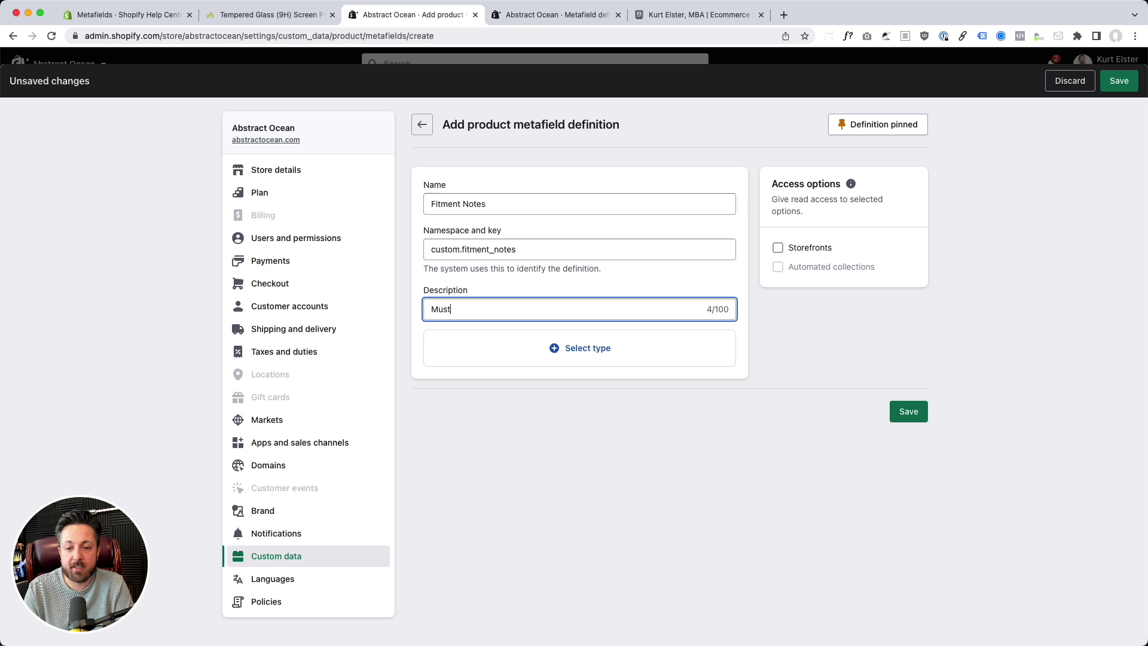
{"action": "key", "text": "BackSpace"}
{"action": "key", "text": "BackSpace"}
{"action": "key", "text": "BackSpace"}
{"action": "key", "text": "BackSpace"}
{"action": "type", "text": "Fitment"}
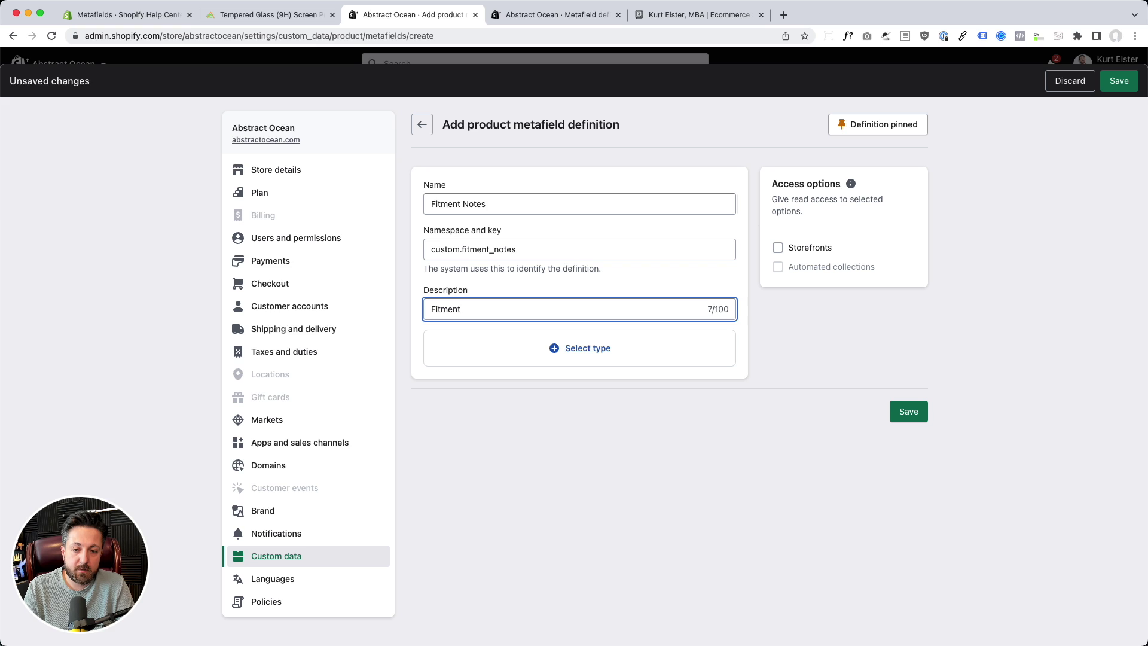
{"action": "type", "text": " notes, text only"}
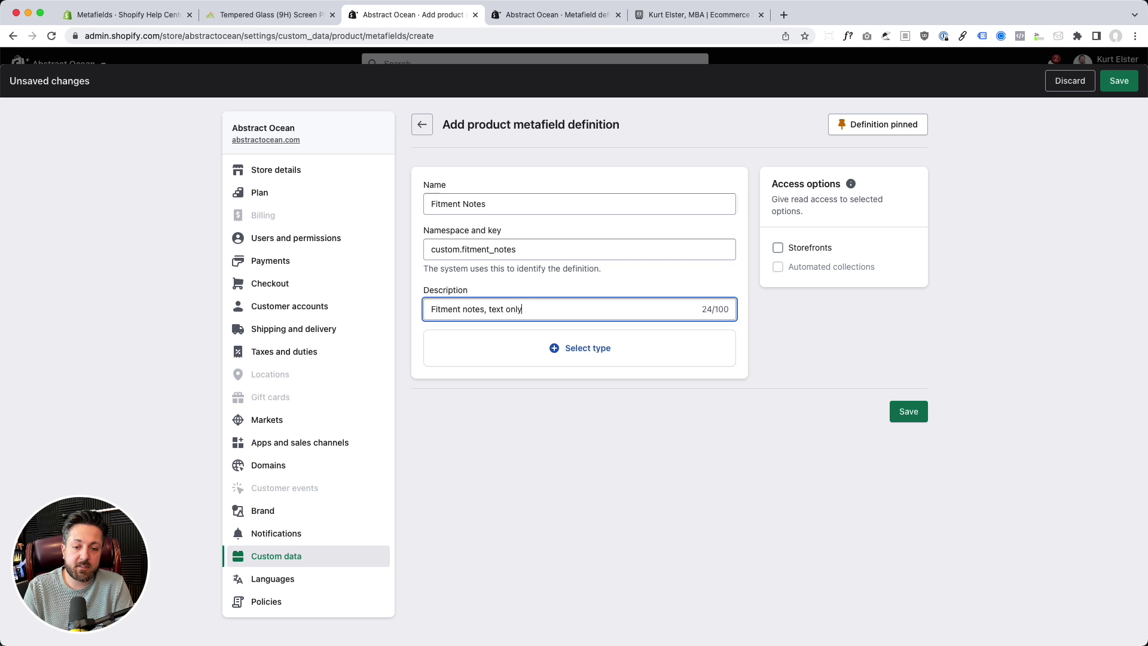
{"action": "type", "text": ", less than "}
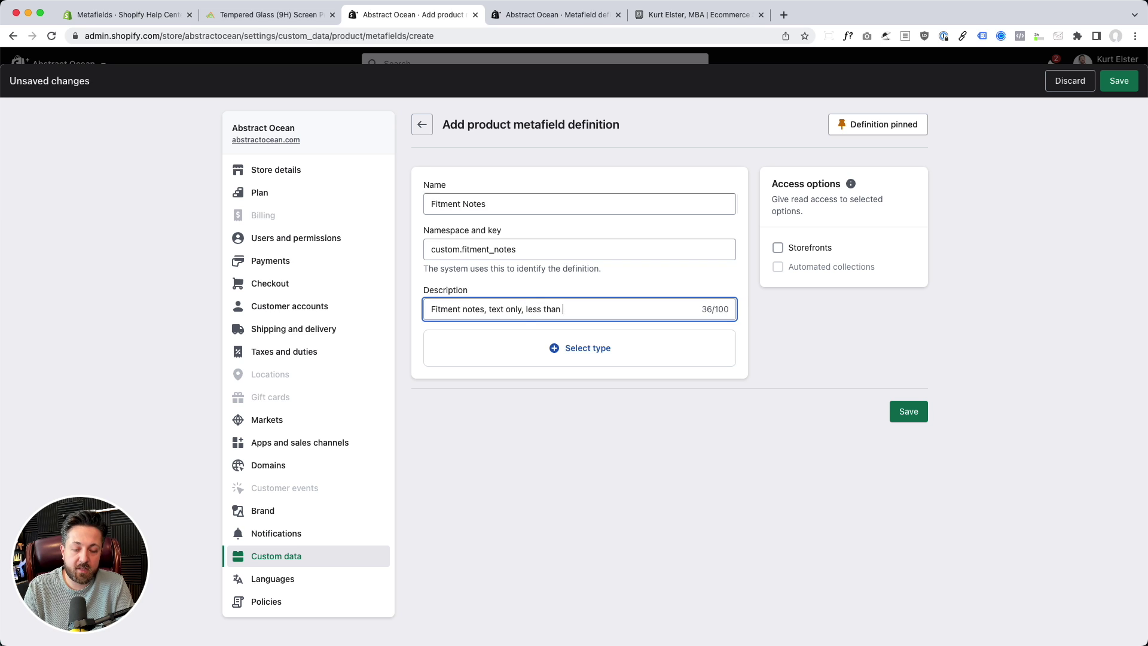
{"action": "type", "text": "120 chra"}
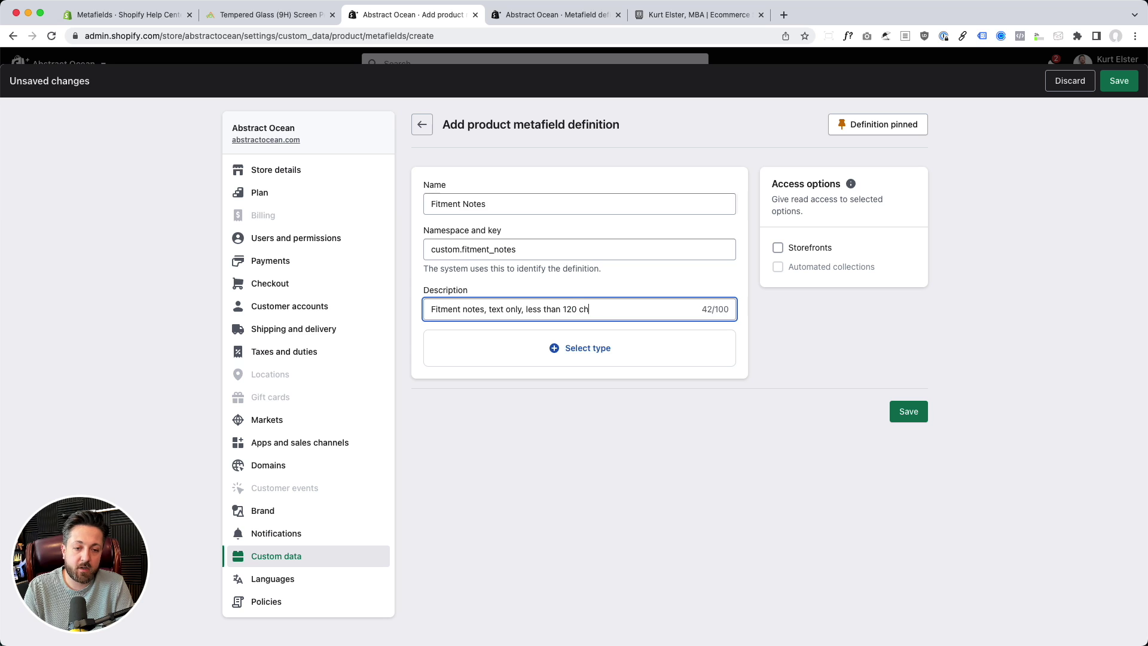
{"action": "key", "text": "BackSpace"}
{"action": "key", "text": "BackSpace"}
{"action": "type", "text": "aracters."}
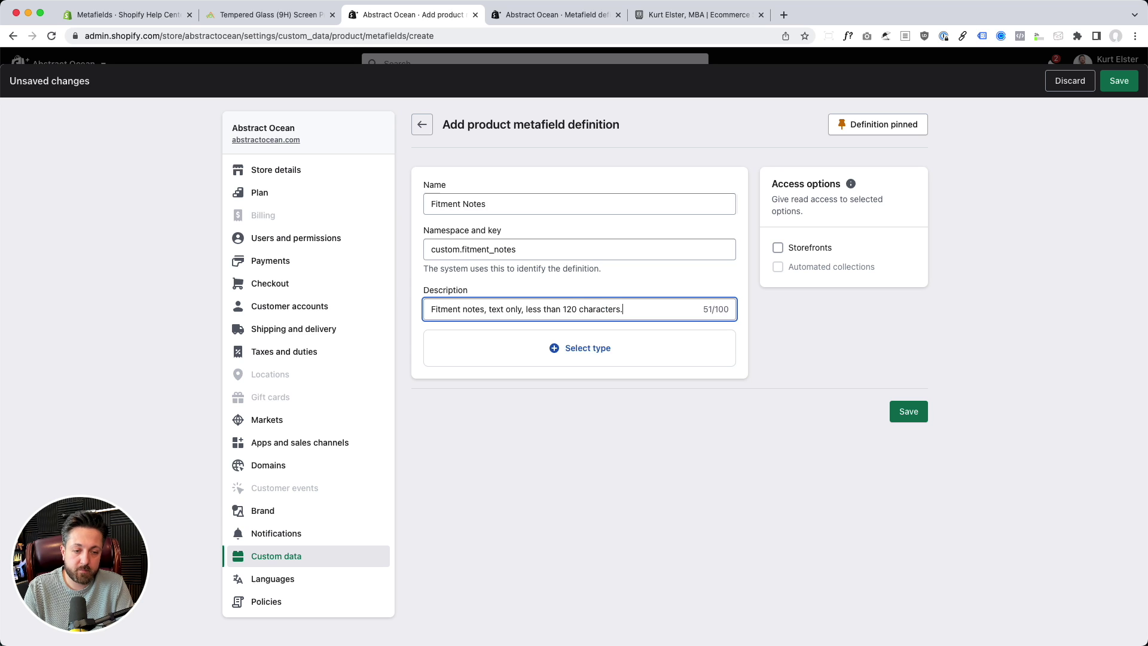
Set the Fitment Notes metafield type to Rich text.
{"action": "left_click", "coordinate": [590, 353]}
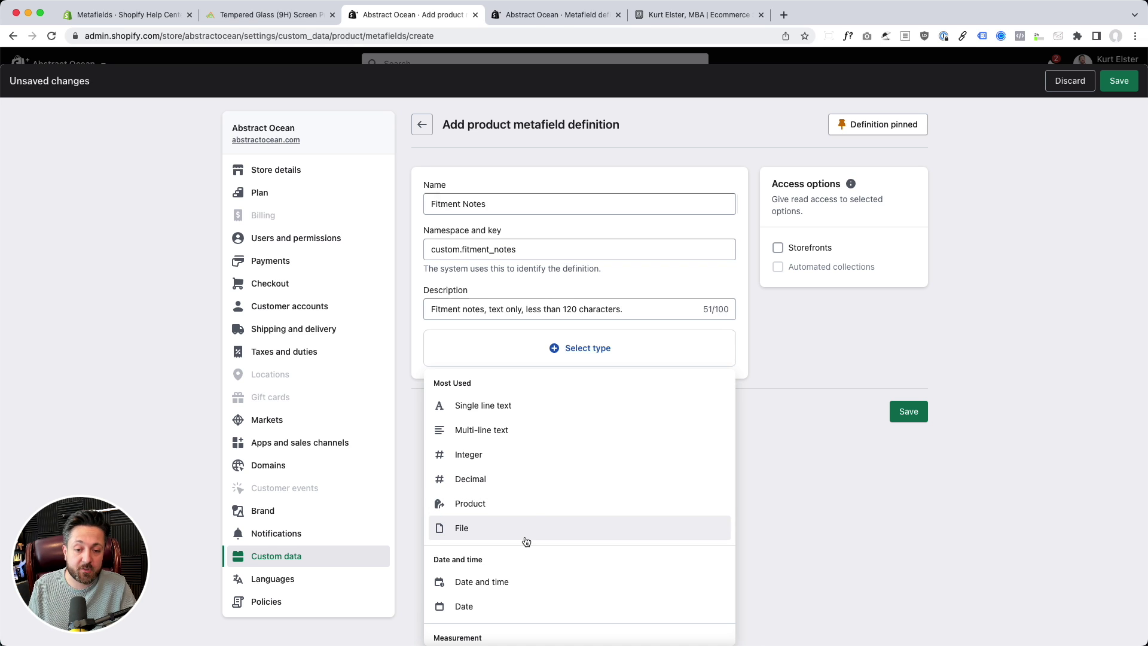
{"action": "scroll", "coordinate": [528, 500], "scroll_direction": "down", "scroll_amount": 3}
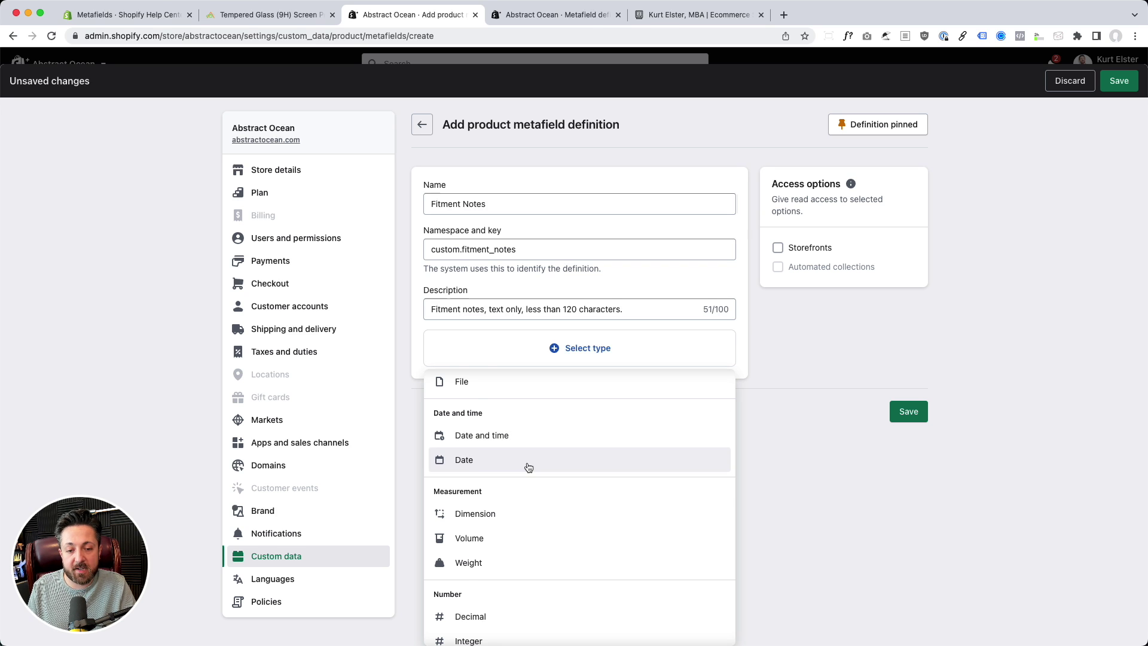
{"action": "scroll", "coordinate": [520, 451], "scroll_direction": "down", "scroll_amount": 3}
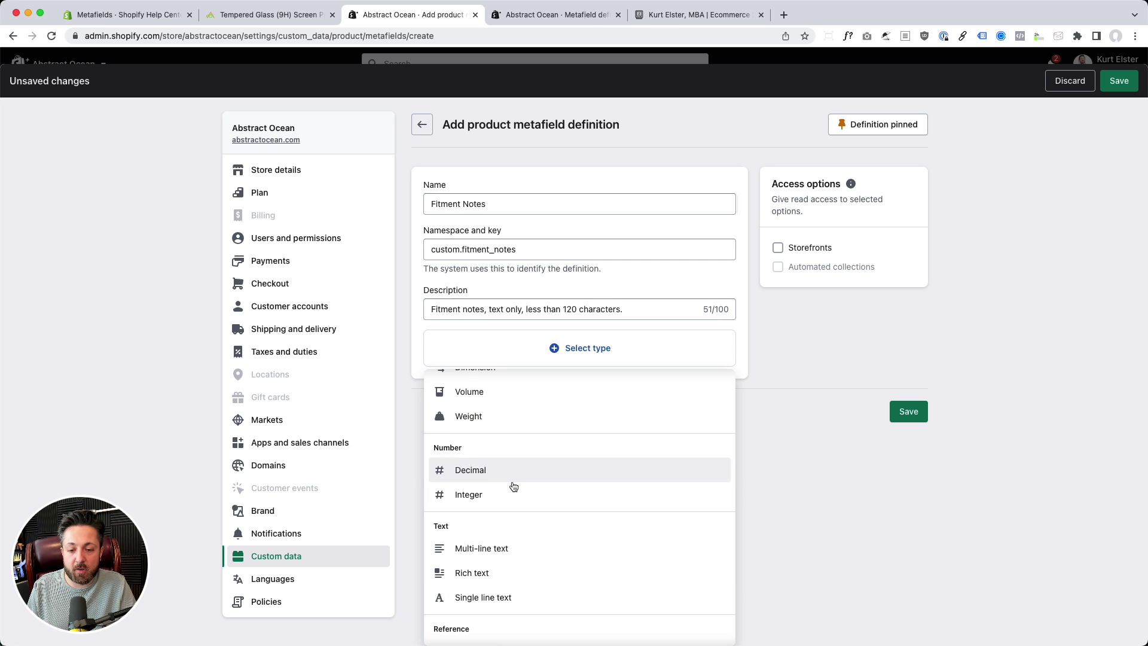
{"action": "scroll", "coordinate": [518, 549], "scroll_direction": "down", "scroll_amount": 1}
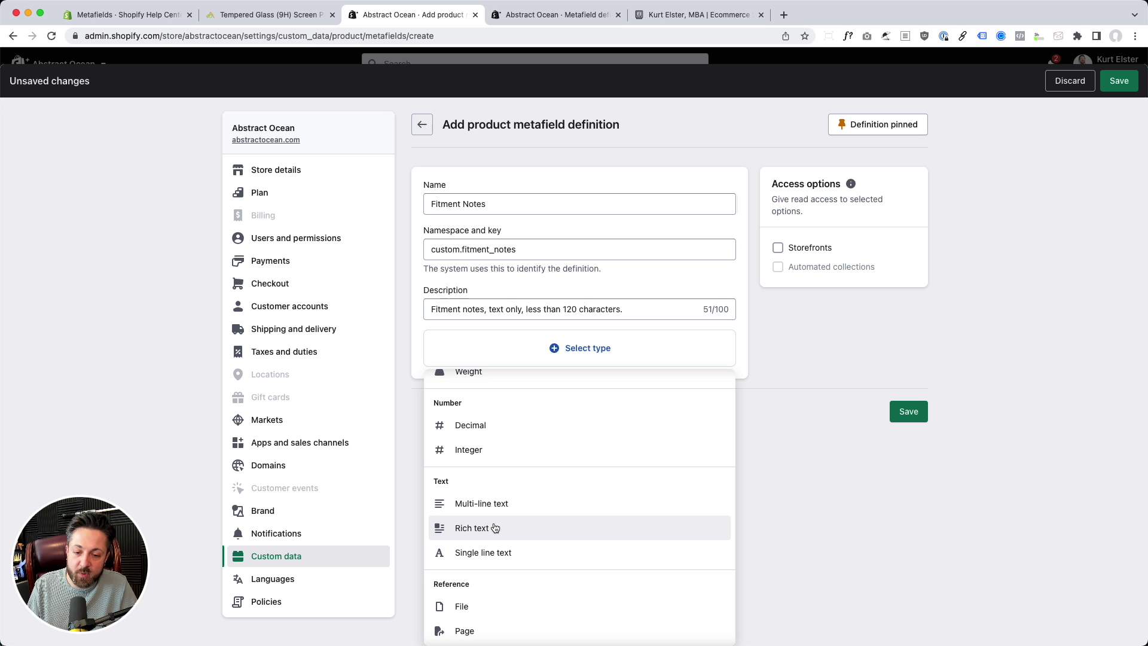
{"action": "left_click", "coordinate": [495, 528]}
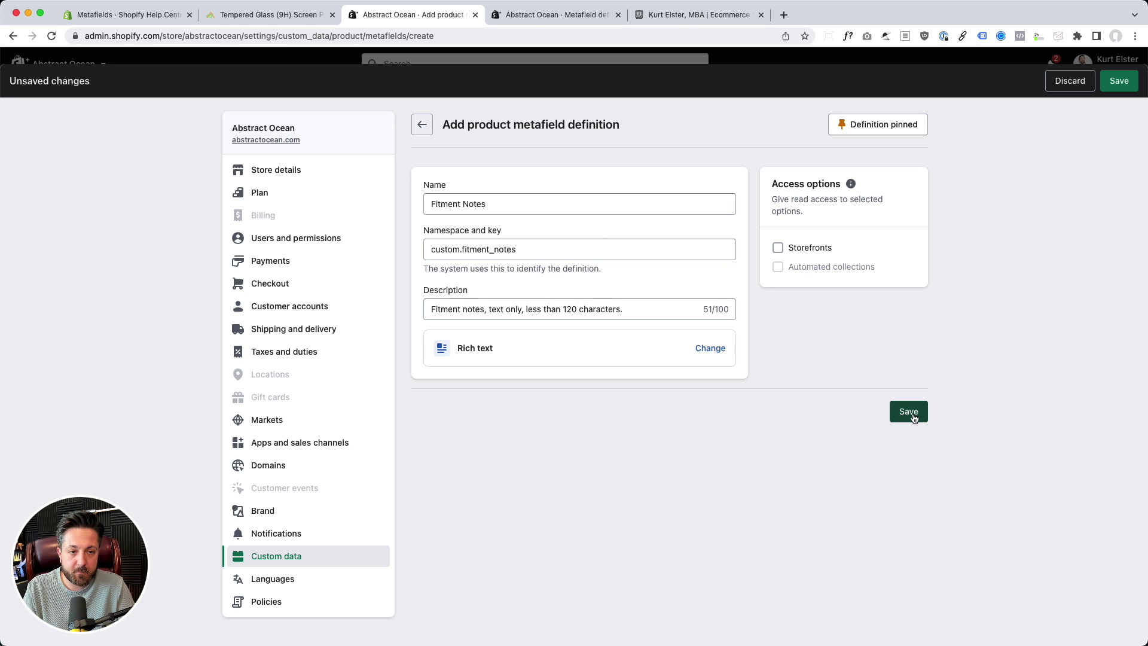
Keep the definition pinned, save it, and return to the storefront product page.
{"action": "left_click", "coordinate": [889, 133]}
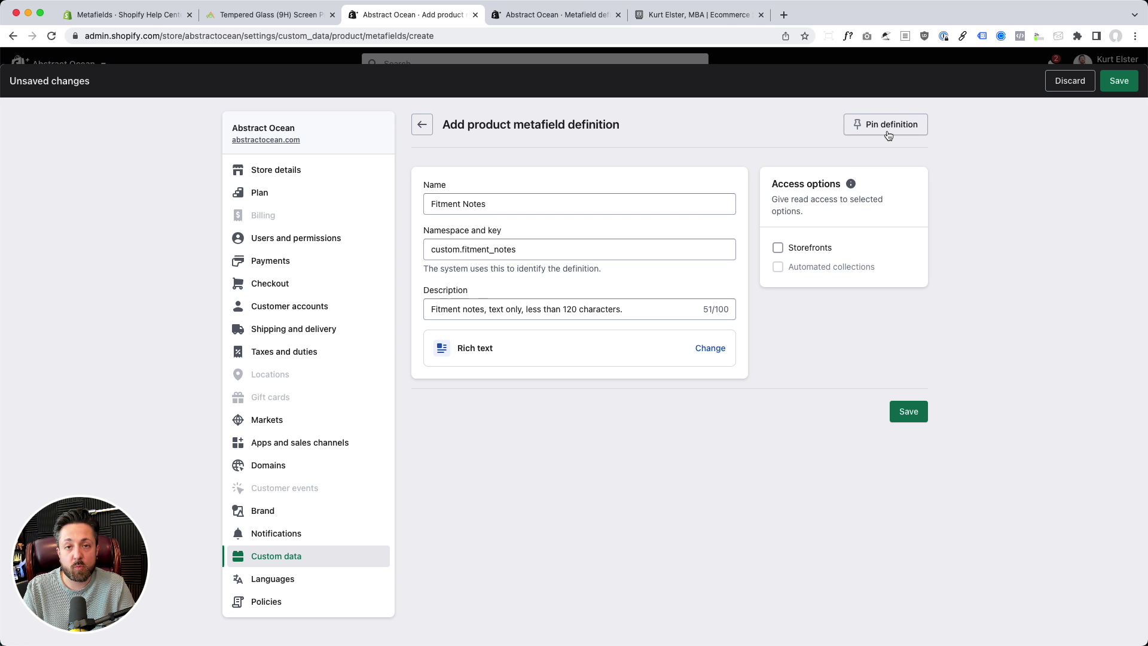
{"action": "left_click", "coordinate": [889, 134]}
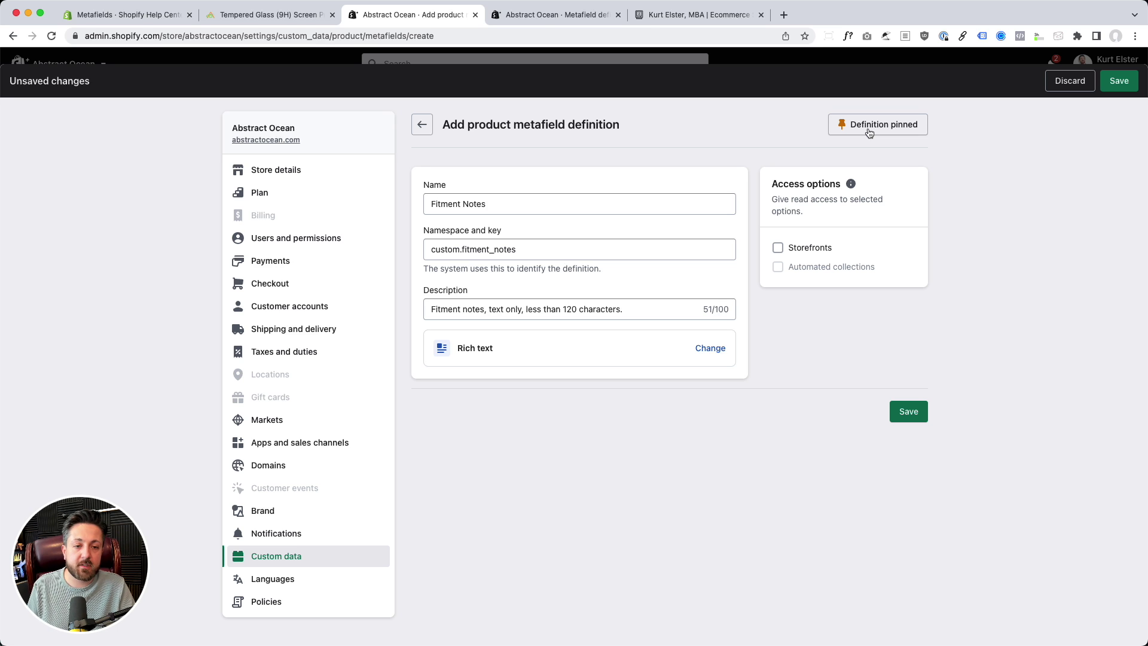
{"action": "left_click", "coordinate": [909, 412]}
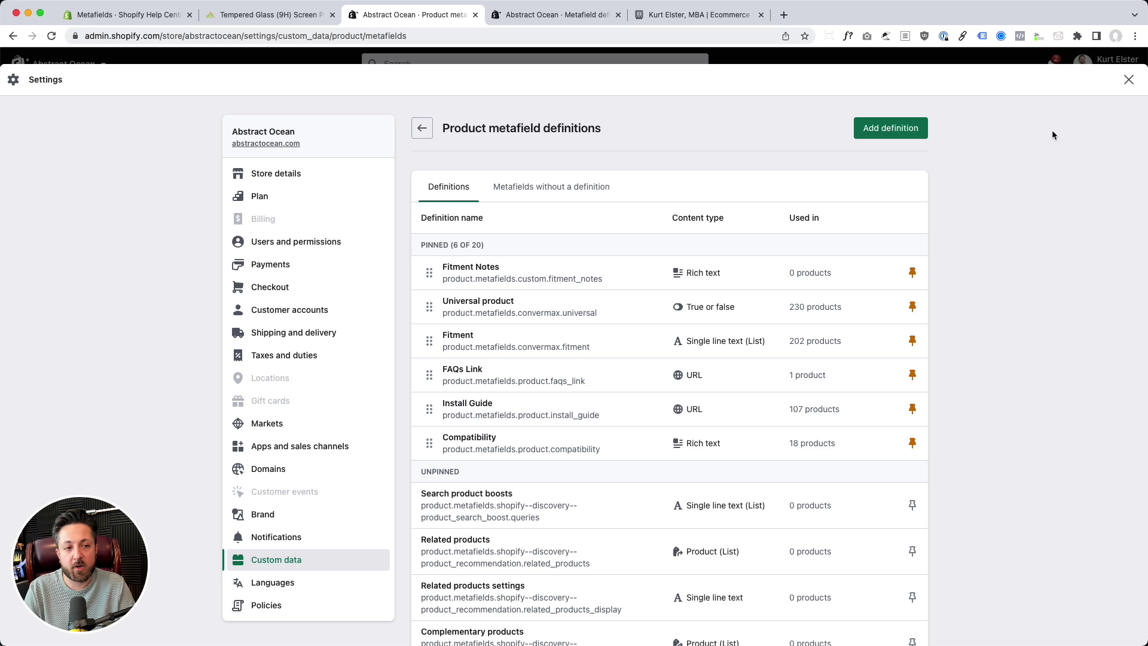
{"action": "left_click", "coordinate": [1129, 80]}
{"action": "key", "text": "ctrl+shift+Tab"}
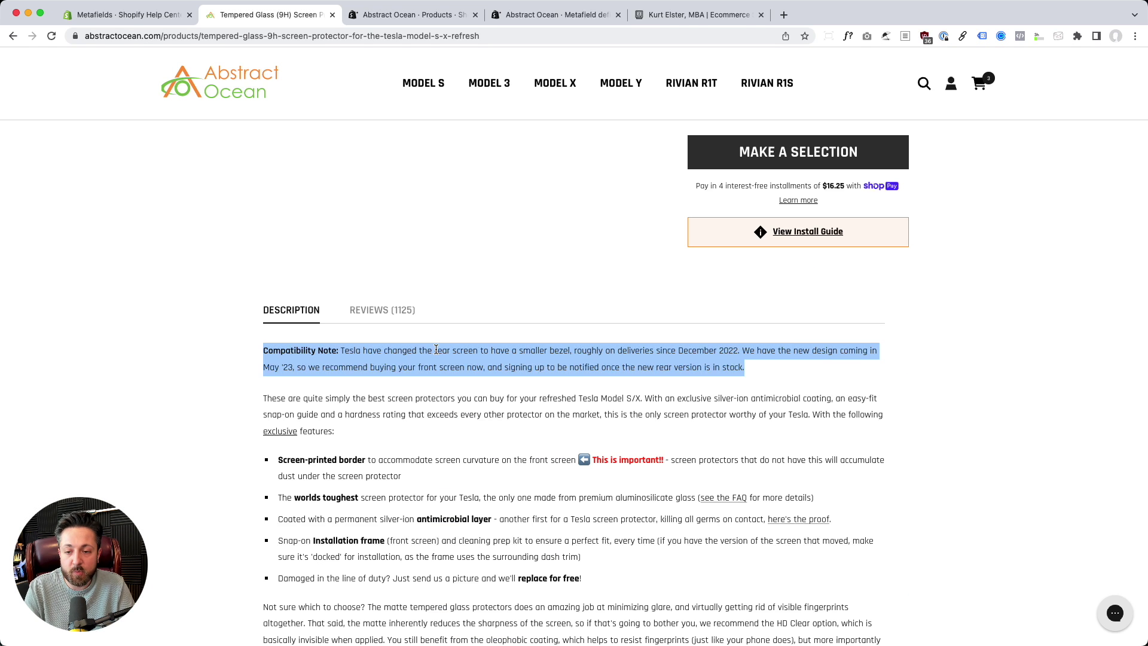
Copy the tempered glass product's URL handle and return to the admin Products list.
{"action": "left_click", "coordinate": [436, 350]}
{"action": "scroll", "coordinate": [438, 345], "scroll_direction": "up", "scroll_amount": 5}
{"action": "scroll", "coordinate": [740, 268], "scroll_direction": "up", "scroll_amount": 4}
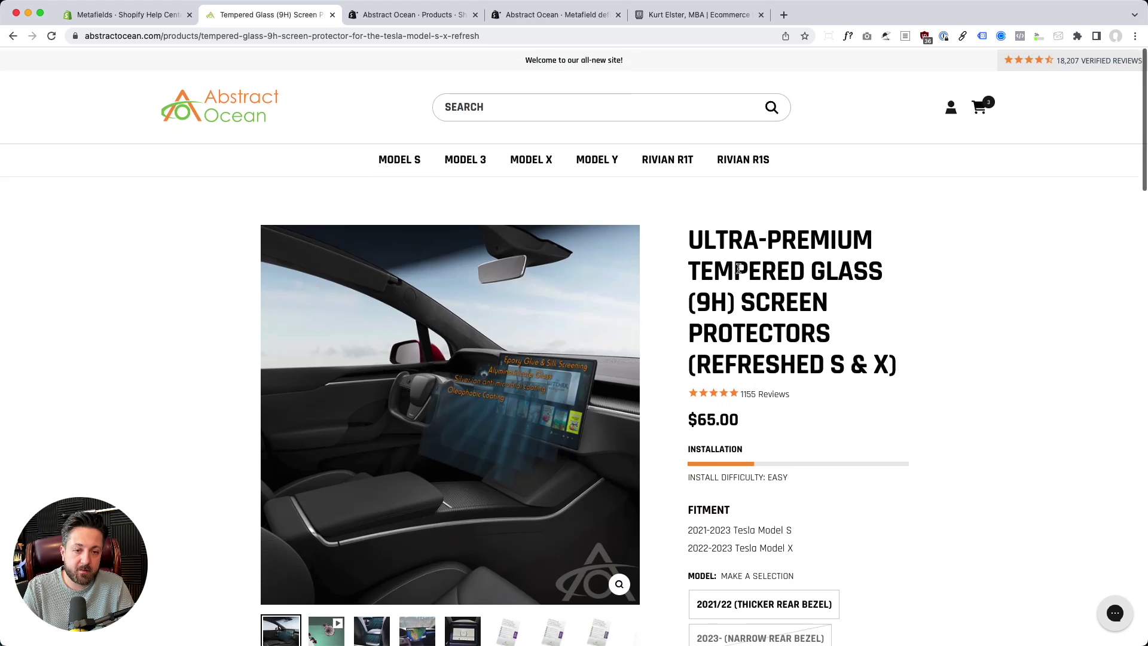
{"action": "scroll", "coordinate": [739, 269], "scroll_direction": "down", "scroll_amount": 1}
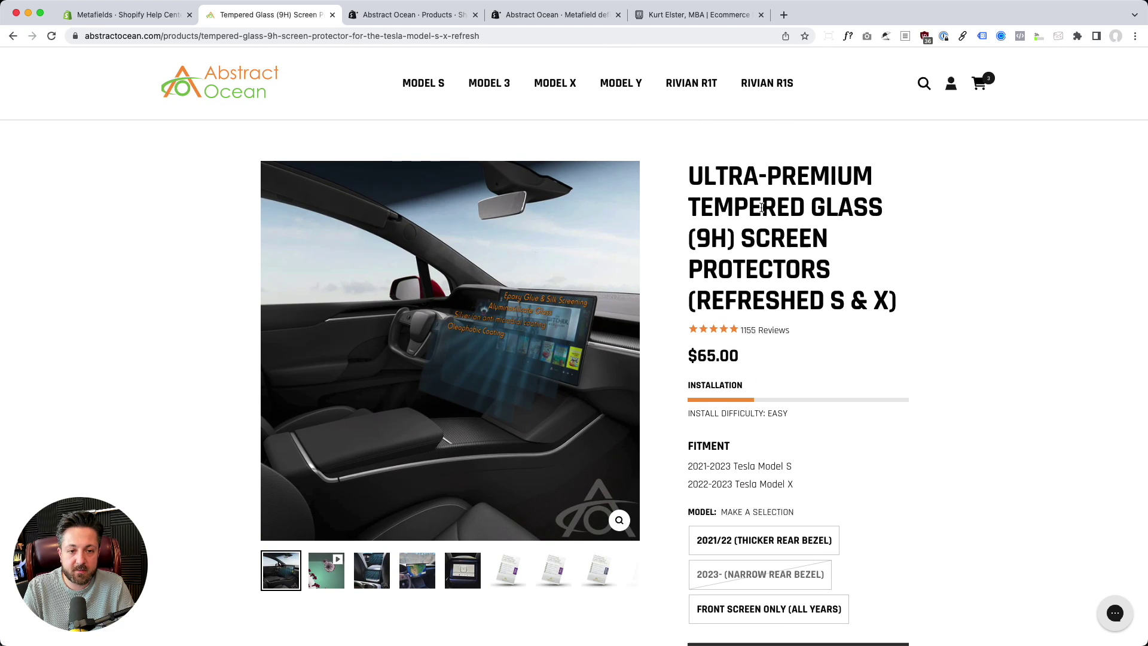
{"action": "left_click", "coordinate": [274, 36]}
{"action": "left_click", "coordinate": [240, 36]}
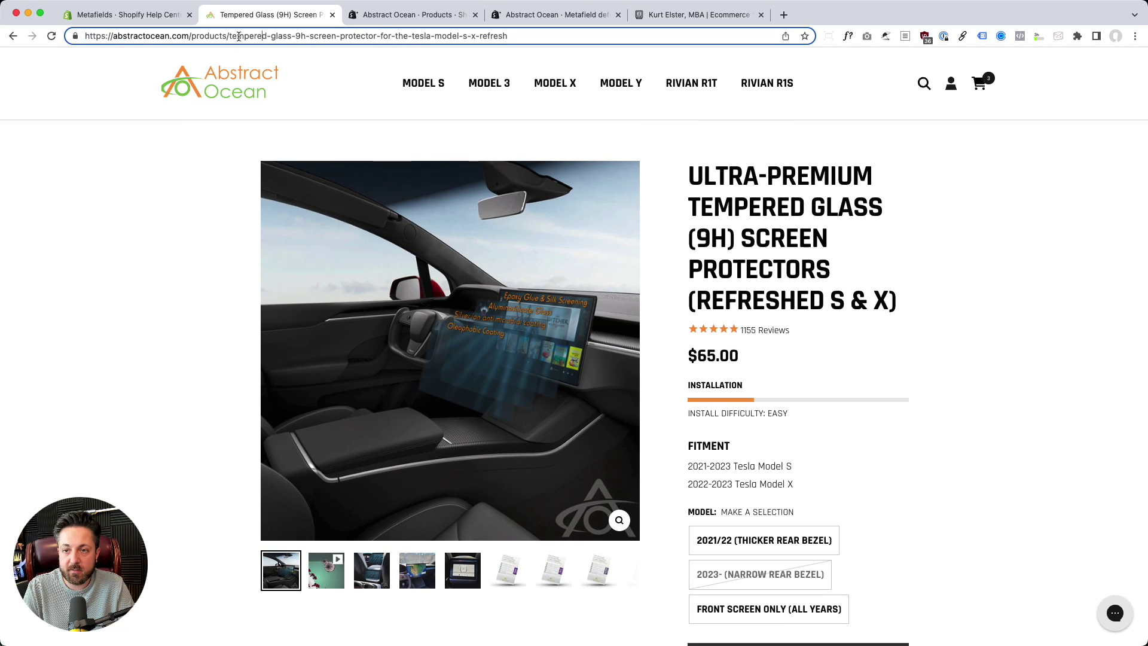
{"action": "left_click_drag", "start_coordinate": [229, 37], "coordinate": [542, 40]}
{"action": "key", "text": "super+c"}
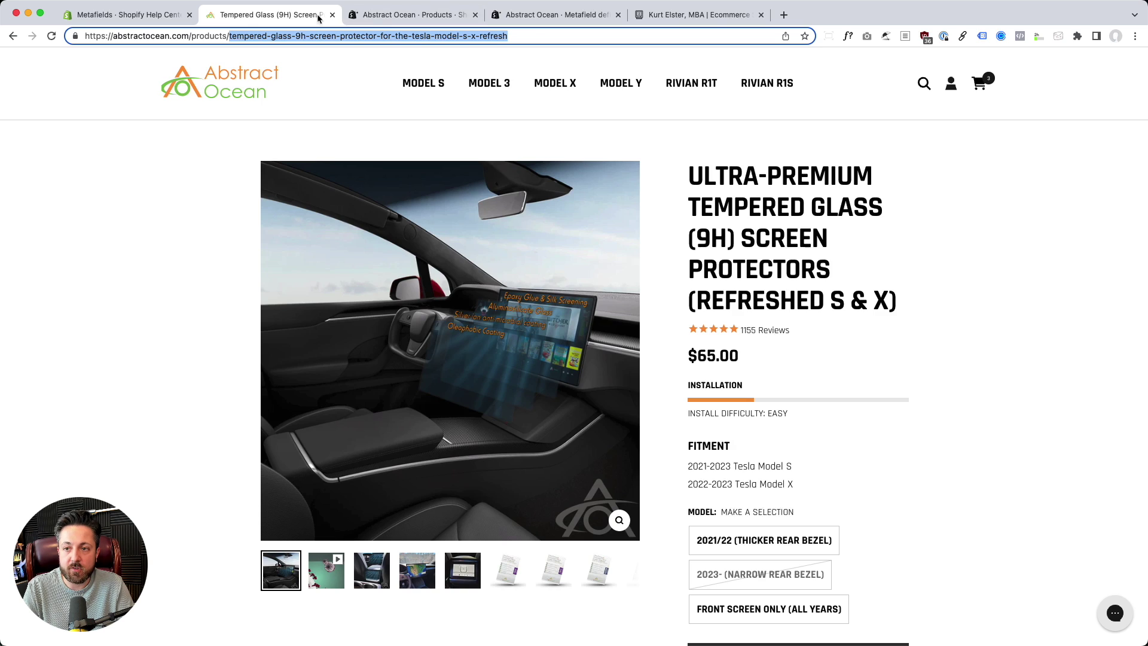
{"action": "left_click", "coordinate": [404, 15]}
Filter products by the pasted handle and open the Tempered Glass (9H) Screen Protector.
{"action": "key", "text": "f"}
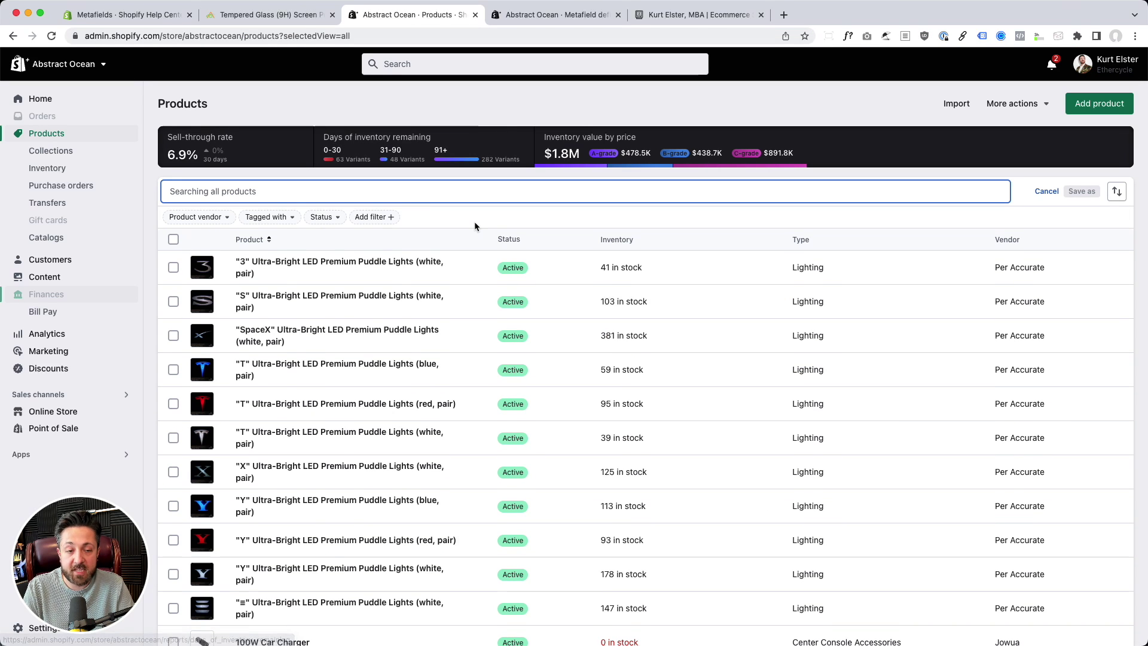
{"action": "key", "text": "super+v"}
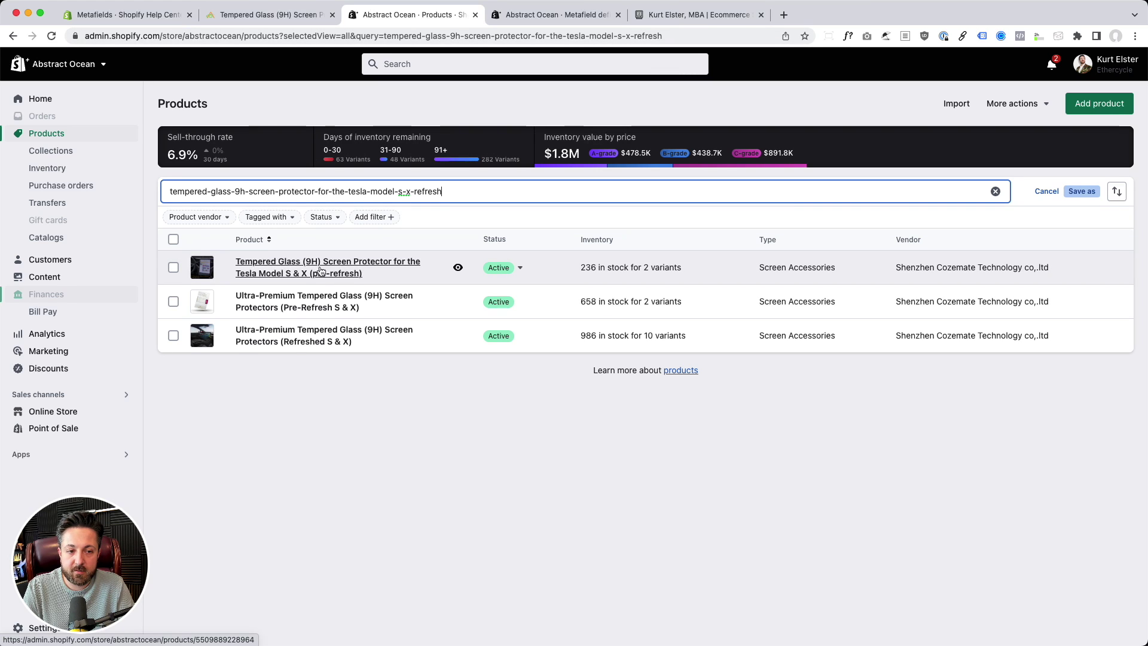
{"action": "left_click", "coordinate": [274, 17]}
{"action": "left_click", "coordinate": [405, 17]}
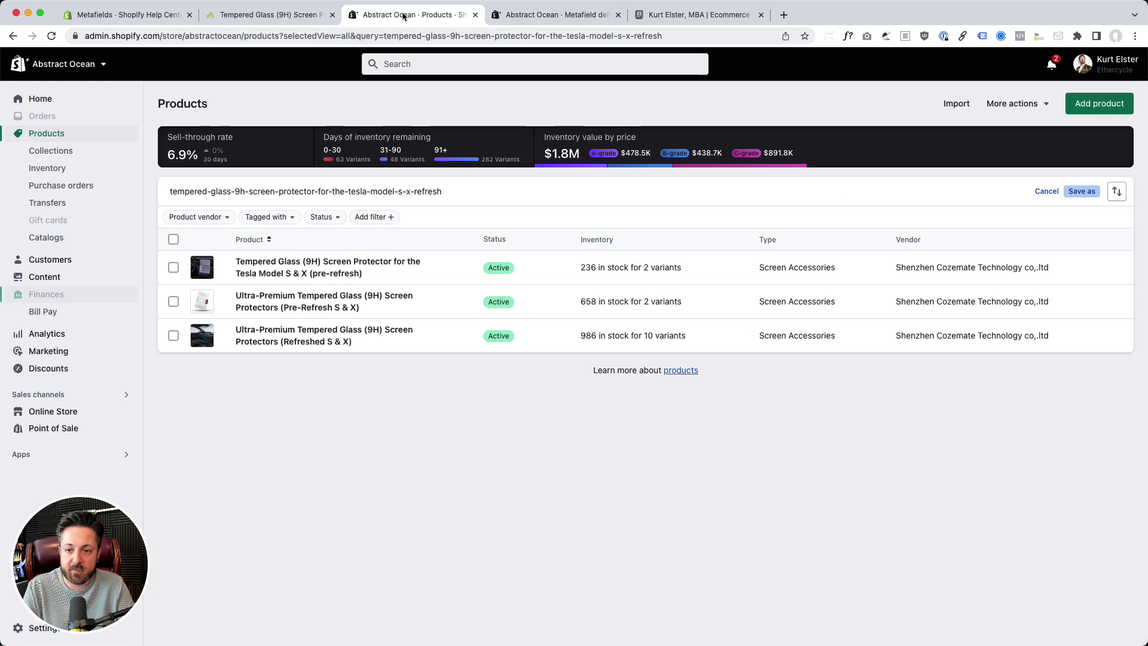
{"action": "left_click", "coordinate": [270, 301]}
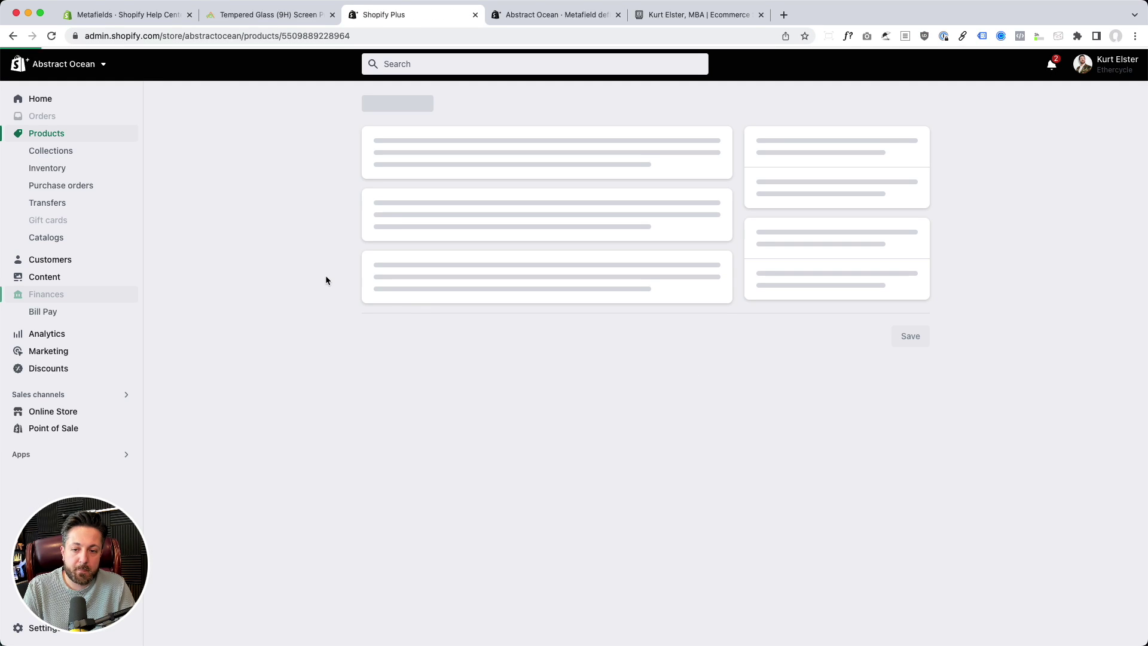
Scroll to the Metafields card and open the empty Fitment Notes rich-text editor.
{"action": "scroll", "coordinate": [308, 353], "scroll_direction": "down", "scroll_amount": 5}
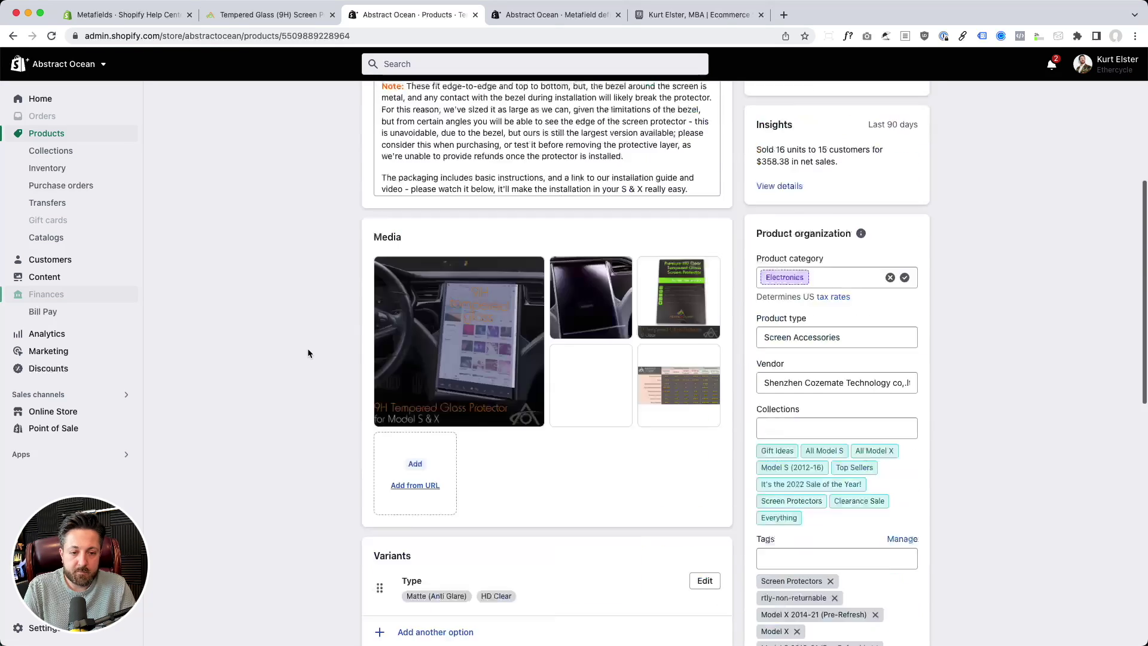
{"action": "scroll", "coordinate": [308, 352], "scroll_direction": "down", "scroll_amount": 10}
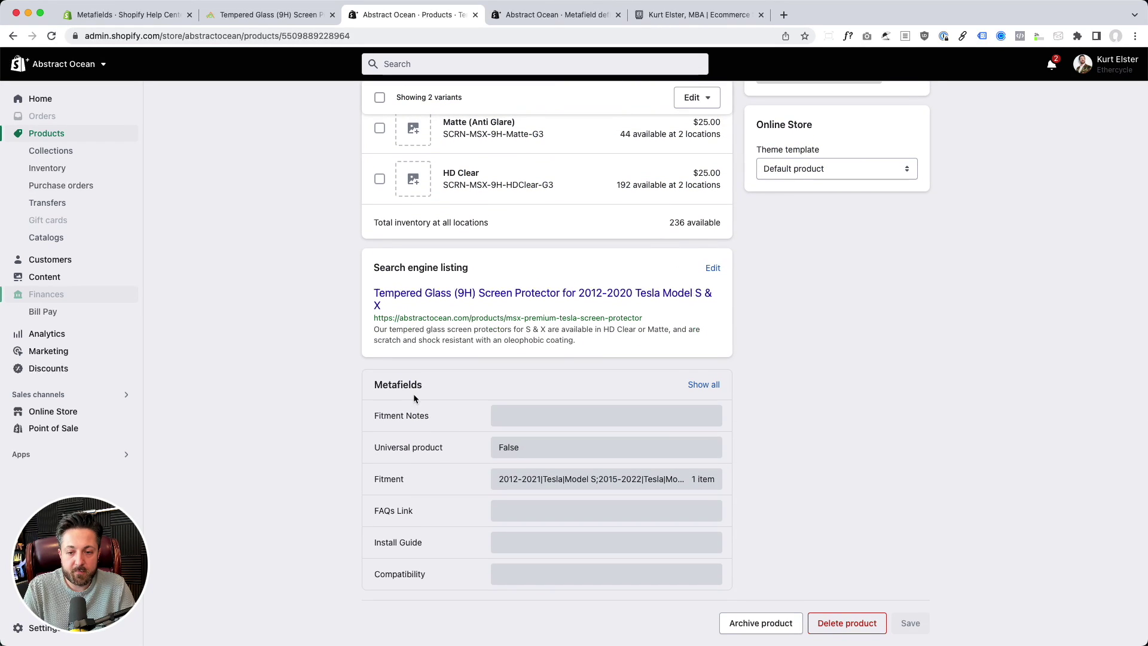
{"action": "double_click", "coordinate": [394, 383]}
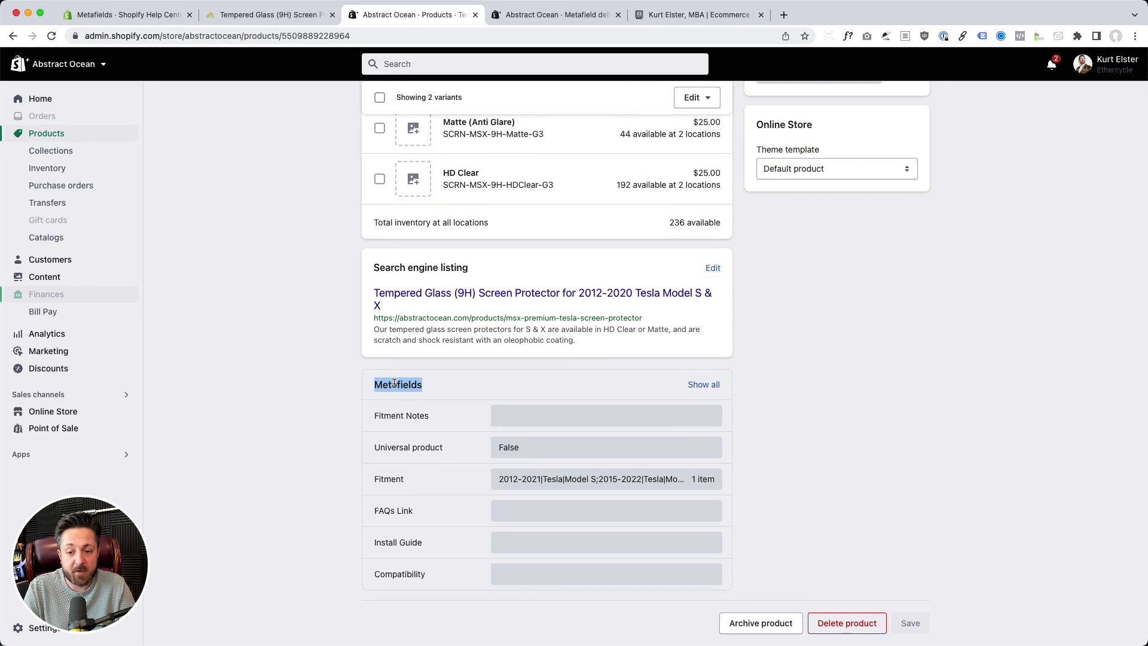
{"action": "left_click", "coordinate": [446, 382]}
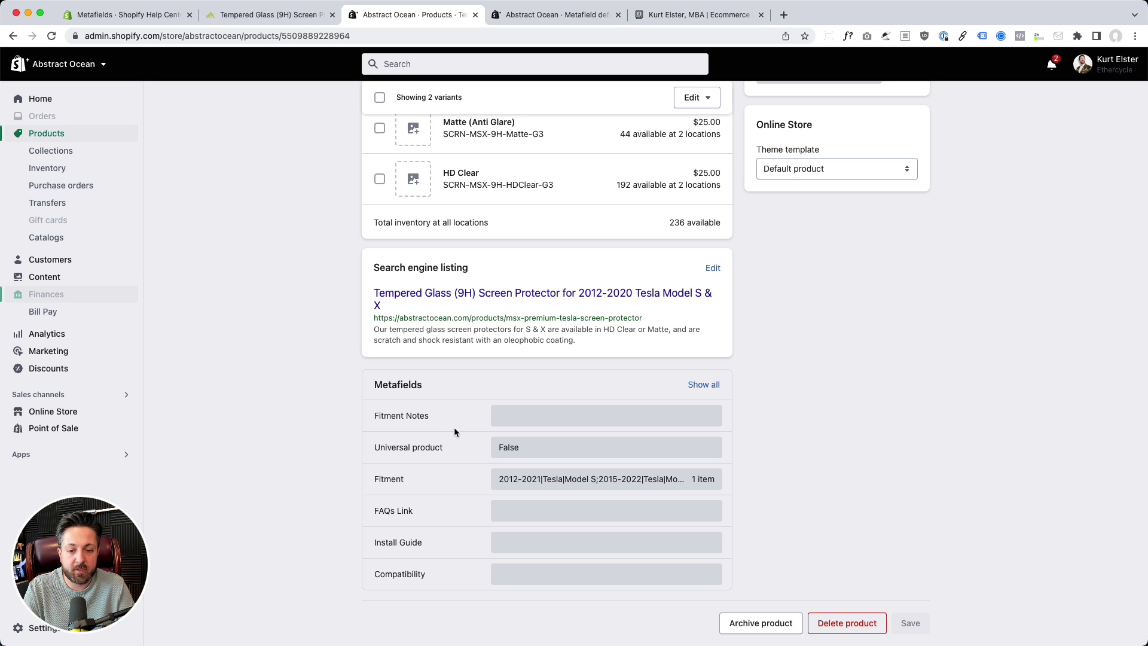
{"action": "left_click", "coordinate": [519, 420]}
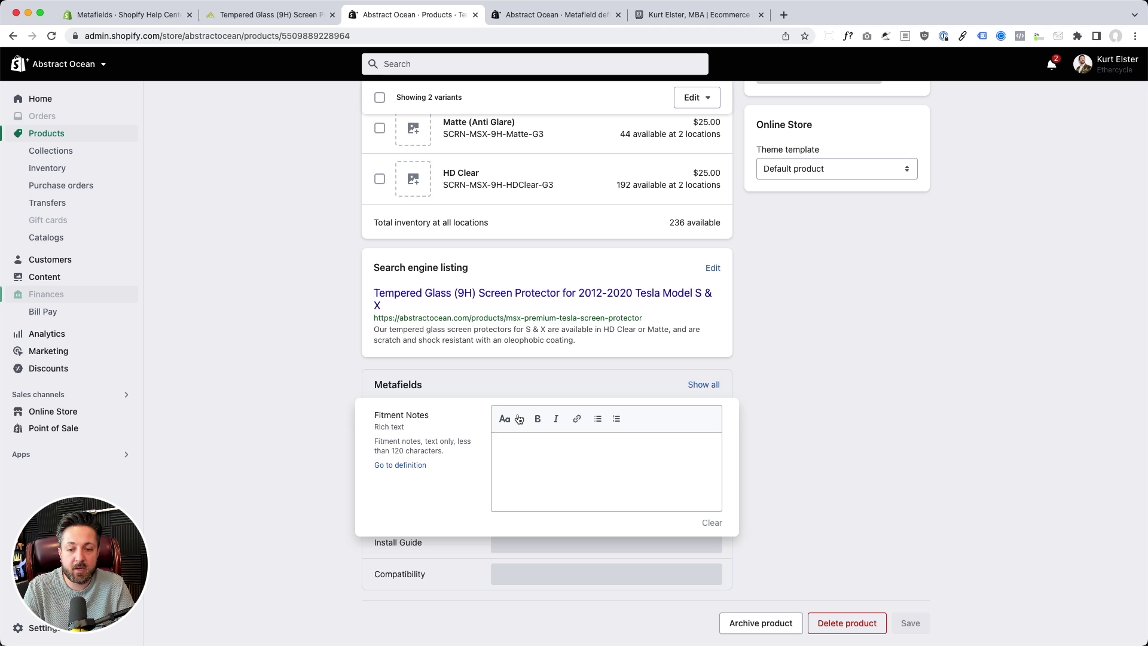
Copy the storefront's Compatibility Note paragraph into the Fitment Notes metafield.
{"action": "triple_click", "coordinate": [390, 427]}
{"action": "triple_click", "coordinate": [403, 446]}
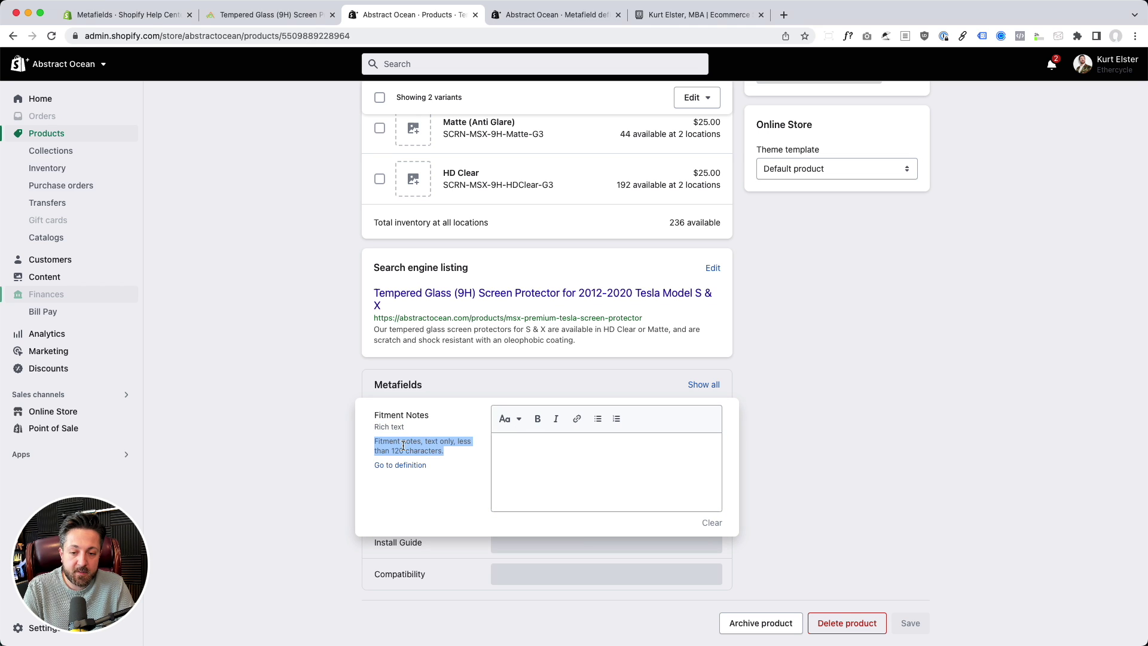
{"action": "left_click", "coordinate": [440, 450]}
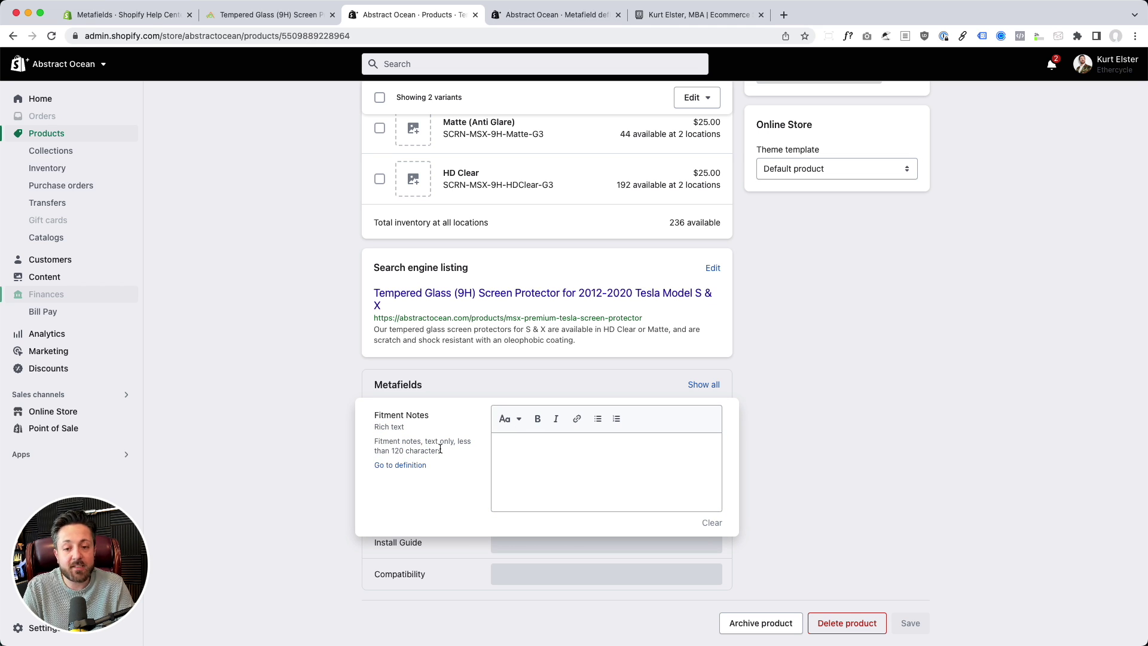
{"action": "left_click", "coordinate": [541, 466]}
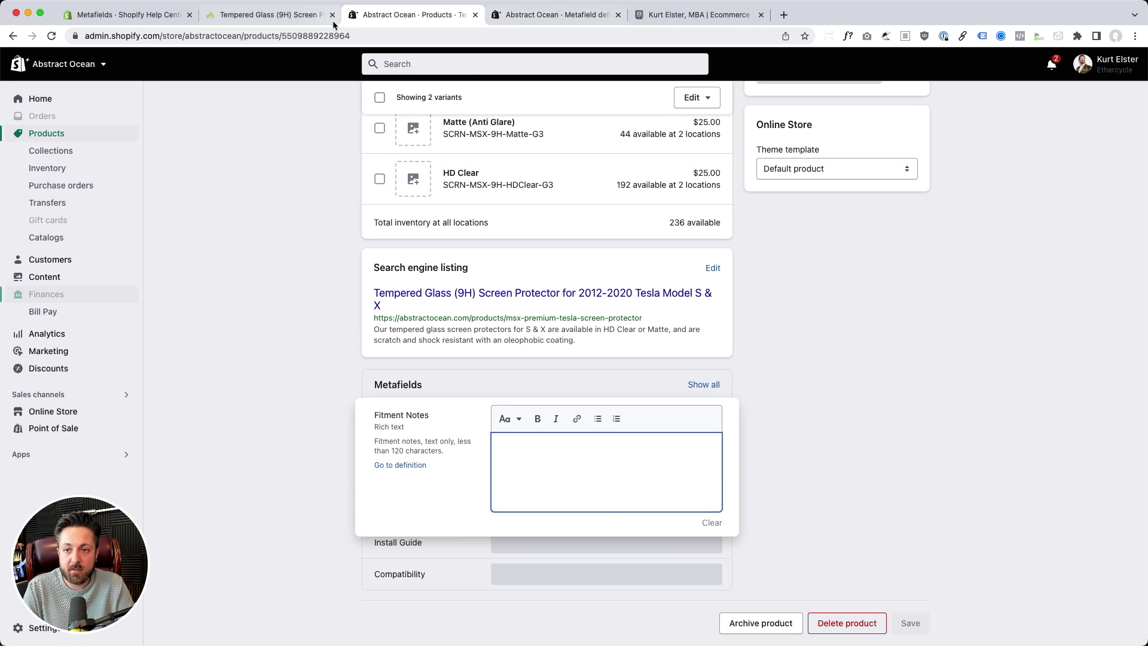
{"action": "left_click", "coordinate": [312, 18]}
{"action": "scroll", "coordinate": [452, 378], "scroll_direction": "down", "scroll_amount": 6}
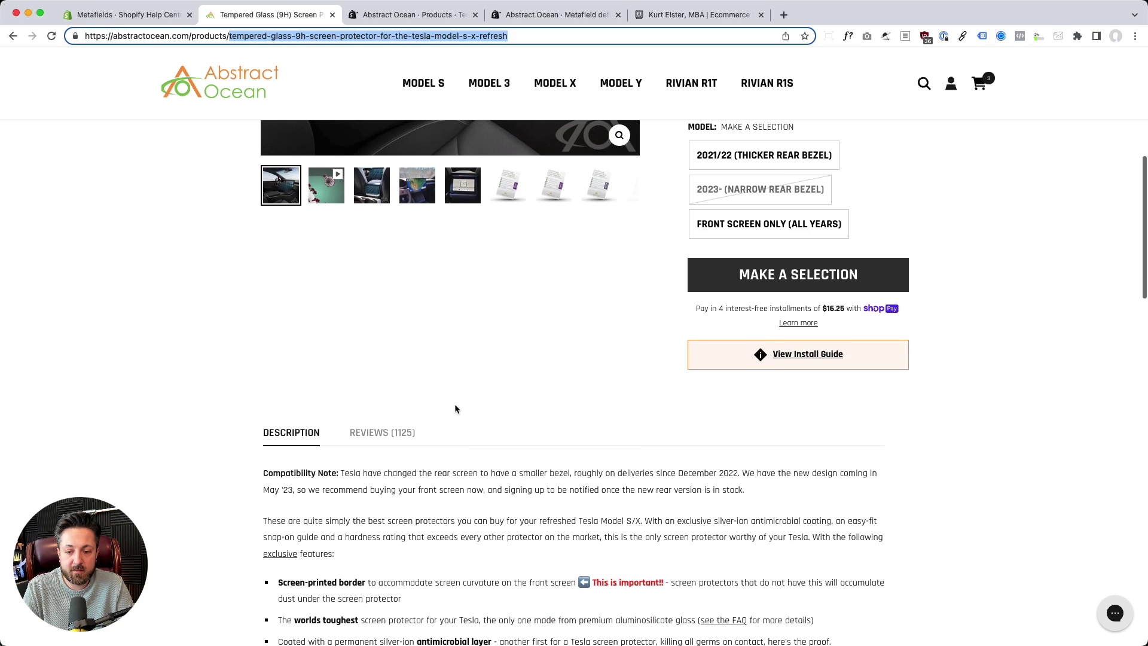
{"action": "triple_click", "coordinate": [476, 488]}
{"action": "key", "text": "ctrl+c"}
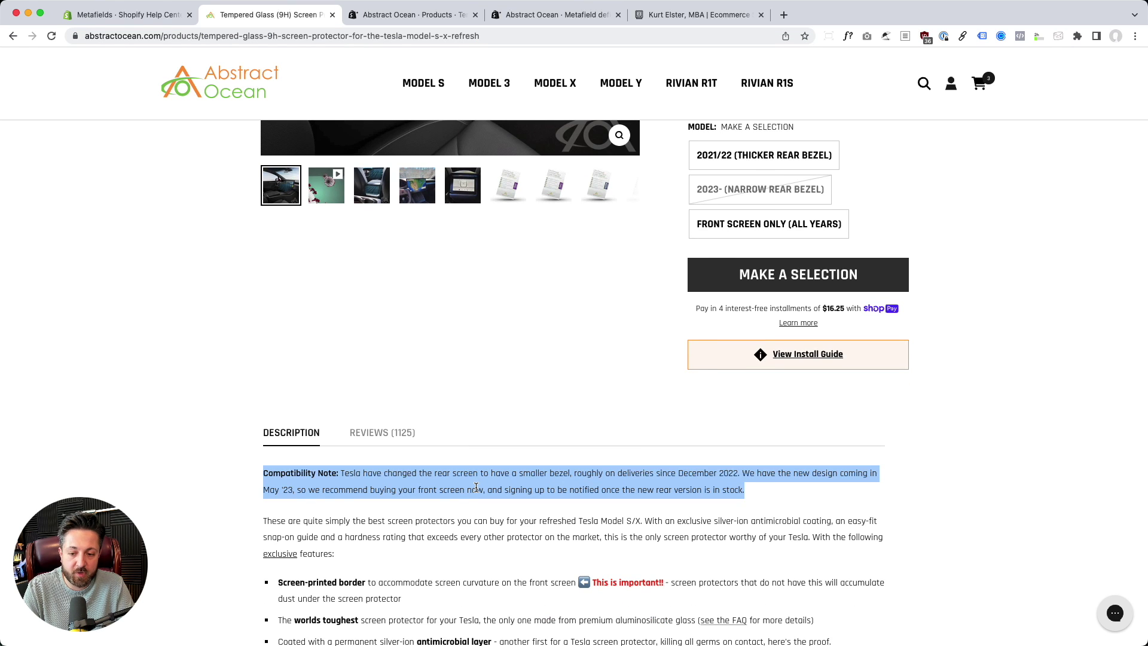
{"action": "left_click", "coordinate": [423, 16]}
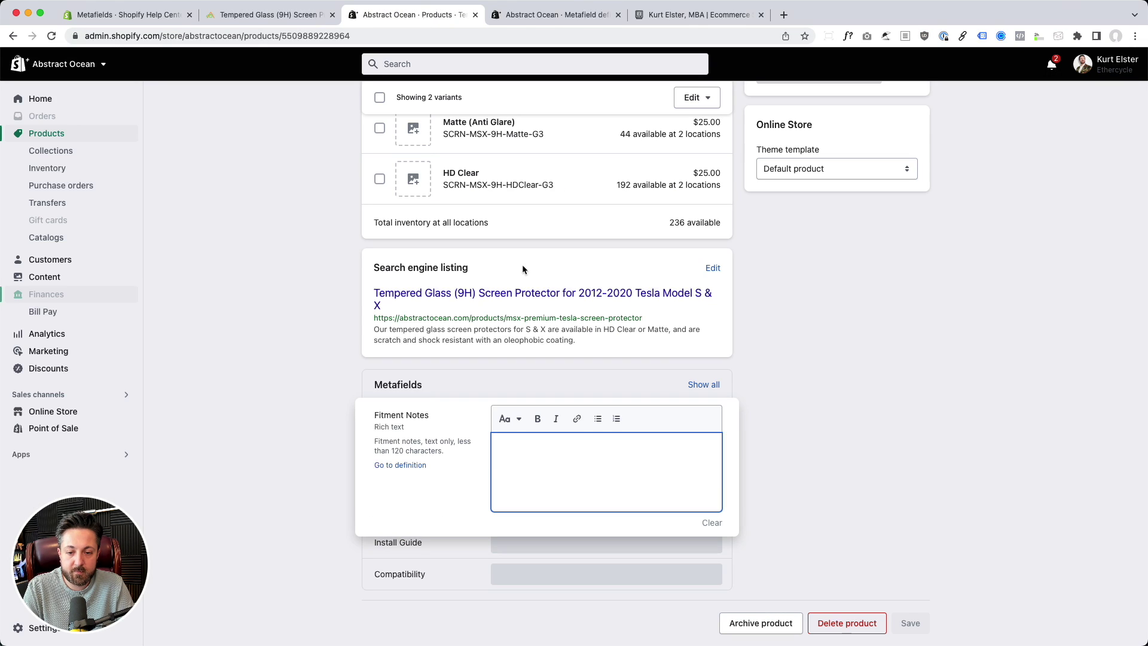
{"action": "key", "text": "ctrl+v"}
Finish editing the Fitment Notes value and save the product.
{"action": "scroll", "coordinate": [616, 474], "scroll_direction": "down", "scroll_amount": 1}
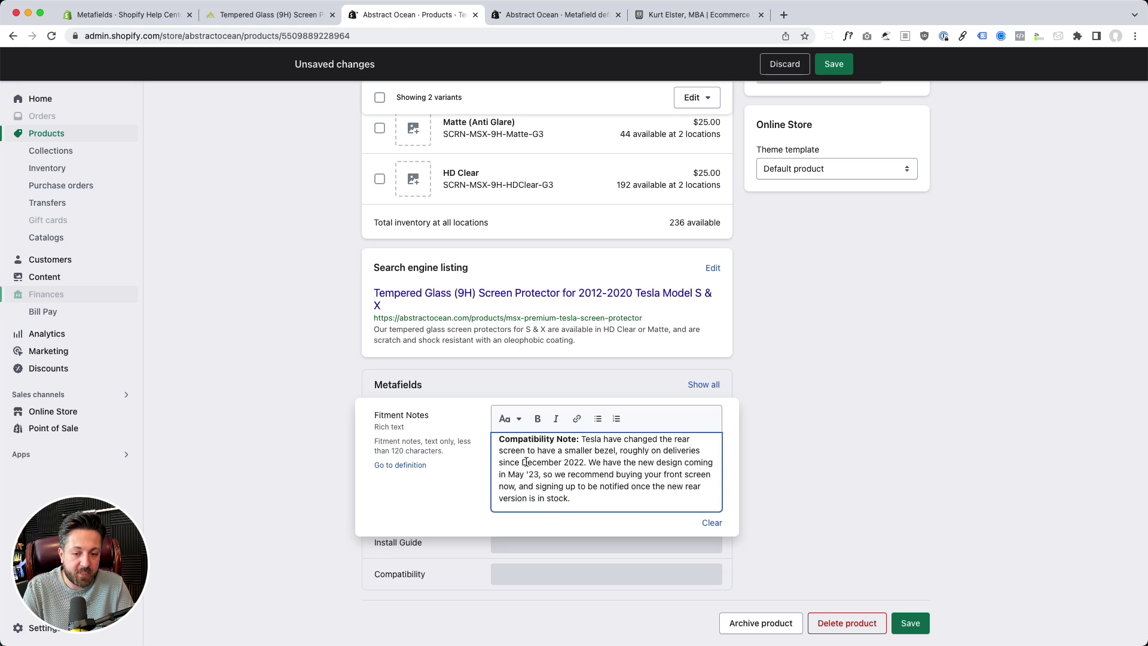
{"action": "scroll", "coordinate": [526, 462], "scroll_direction": "up", "scroll_amount": 1}
{"action": "left_click_drag", "start_coordinate": [577, 448], "coordinate": [613, 447]}
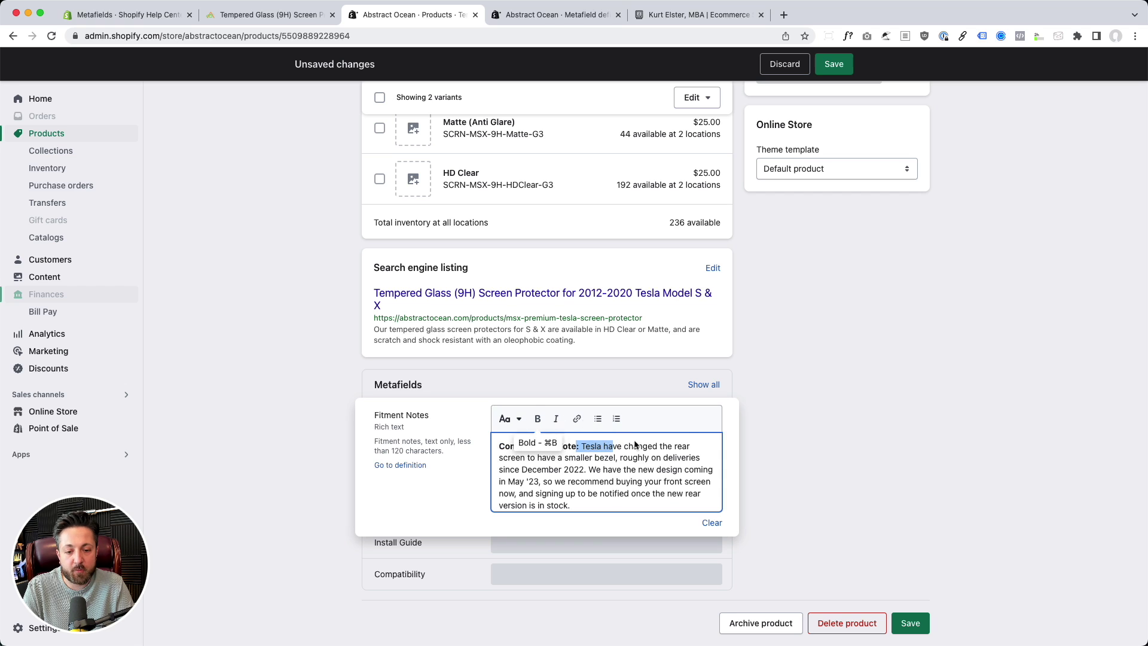
{"action": "scroll", "coordinate": [658, 466], "scroll_direction": "down", "scroll_amount": 1}
{"action": "left_click", "coordinate": [809, 464]}
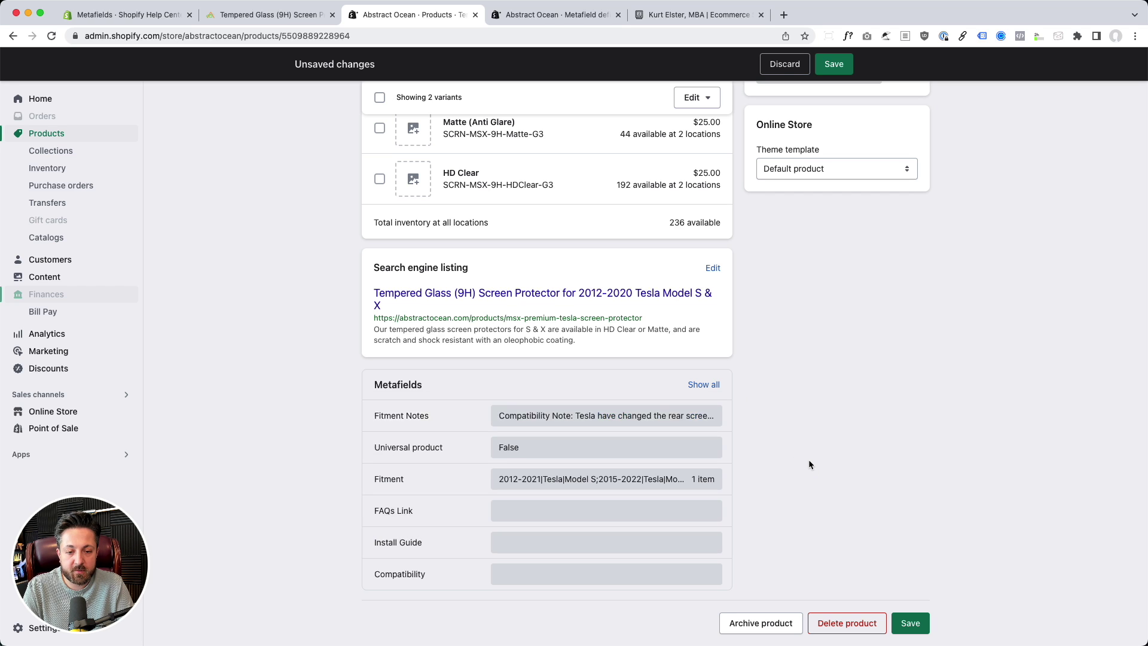
{"action": "left_click", "coordinate": [906, 623]}
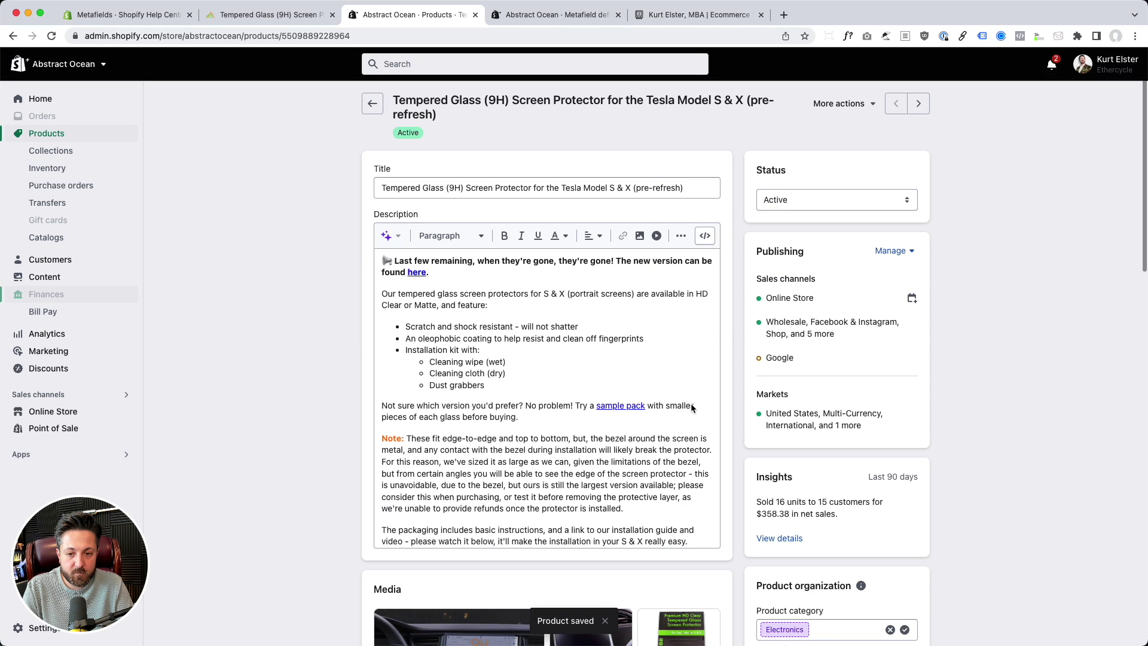
Reload the storefront product page to recheck it, then go to Online Store themes.
{"action": "scroll", "coordinate": [736, 415], "scroll_direction": "down", "scroll_amount": 1}
{"action": "scroll", "coordinate": [736, 415], "scroll_direction": "down", "scroll_amount": 15}
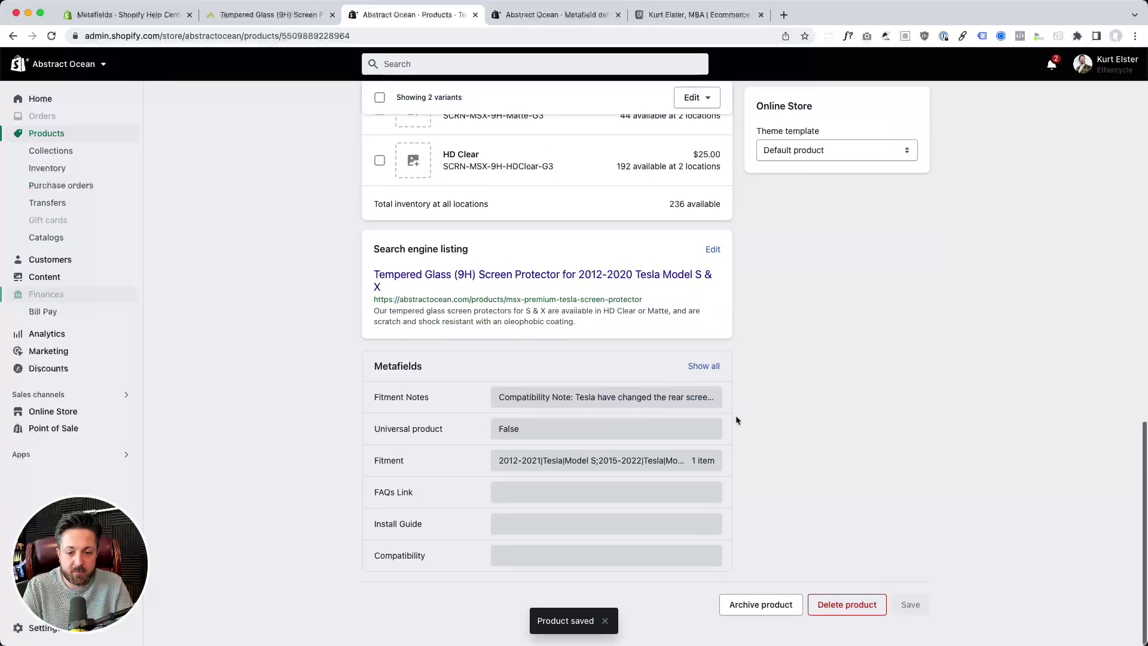
{"action": "scroll", "coordinate": [867, 422], "scroll_direction": "up", "scroll_amount": 15}
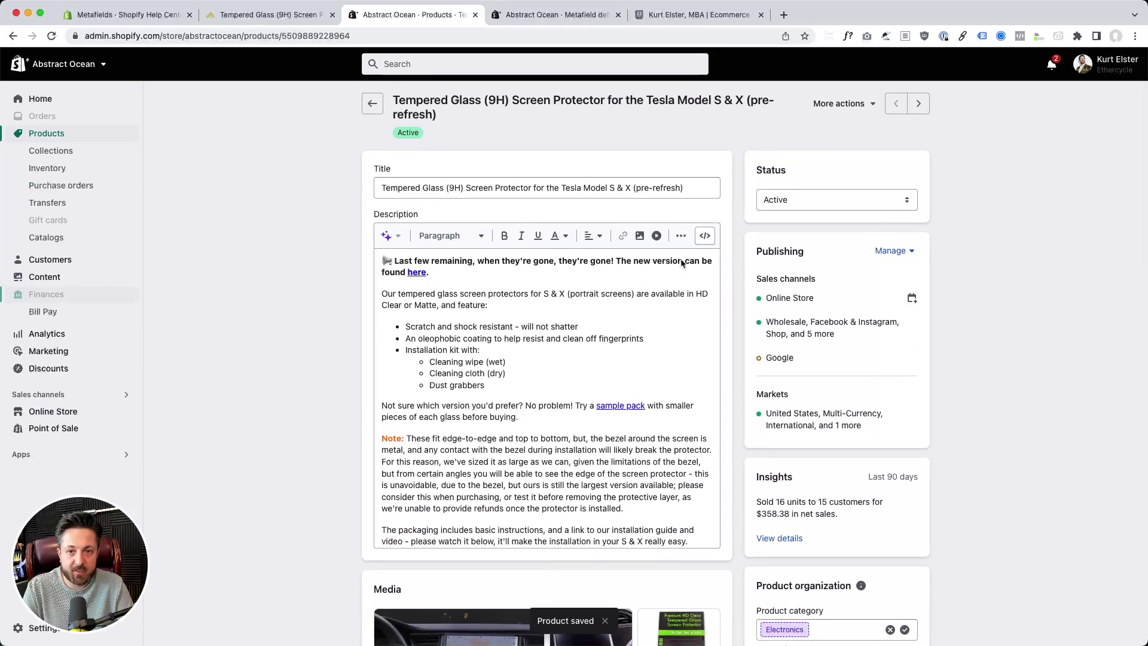
{"action": "left_click", "coordinate": [281, 15]}
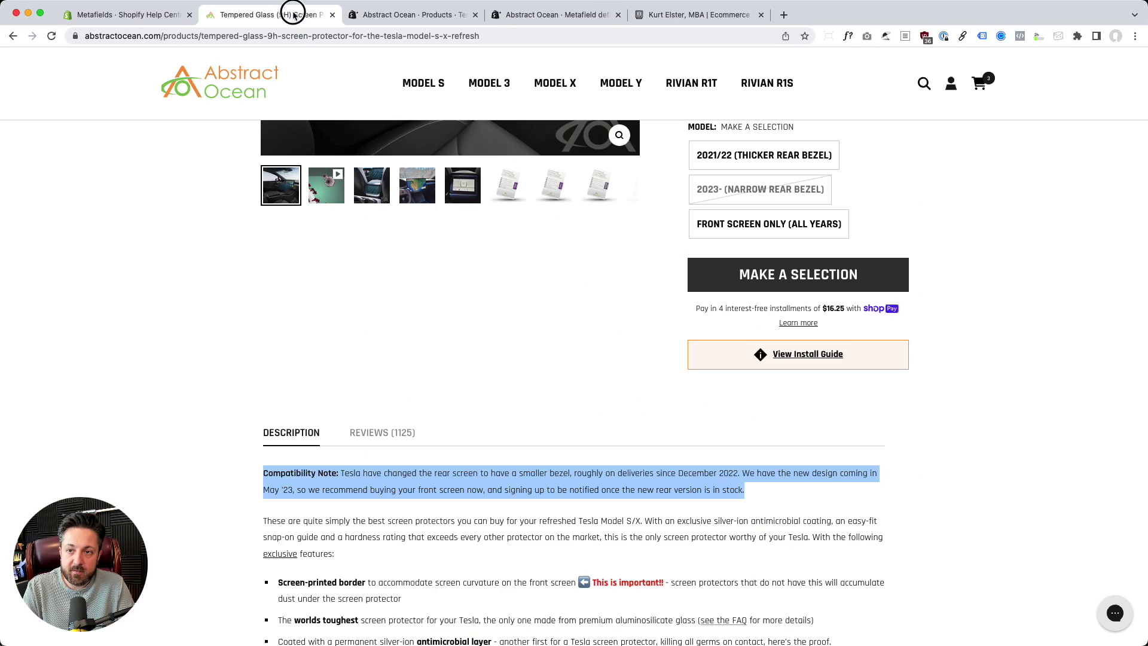
{"action": "left_click", "coordinate": [51, 36]}
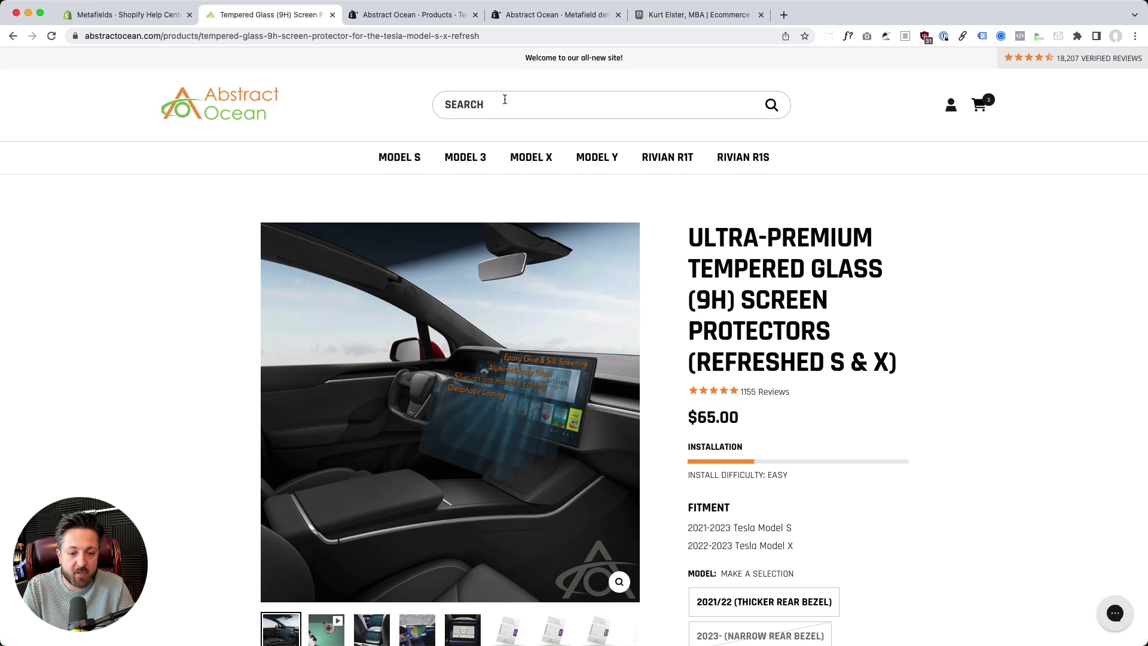
{"action": "left_click", "coordinate": [442, 17]}
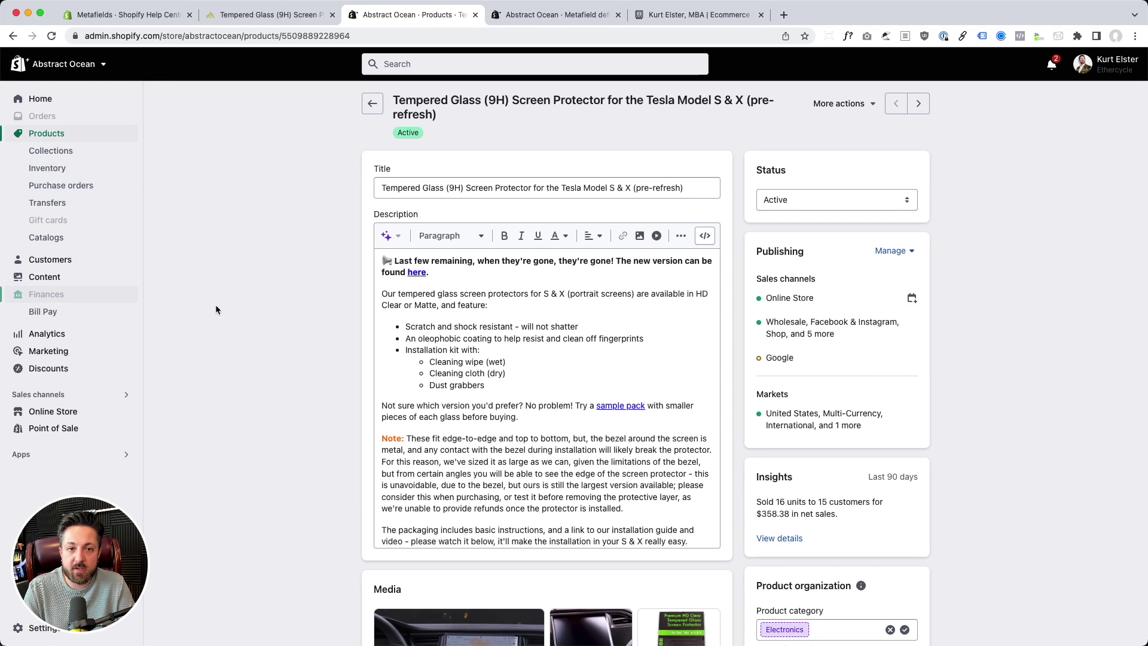
{"action": "left_click", "coordinate": [60, 411]}
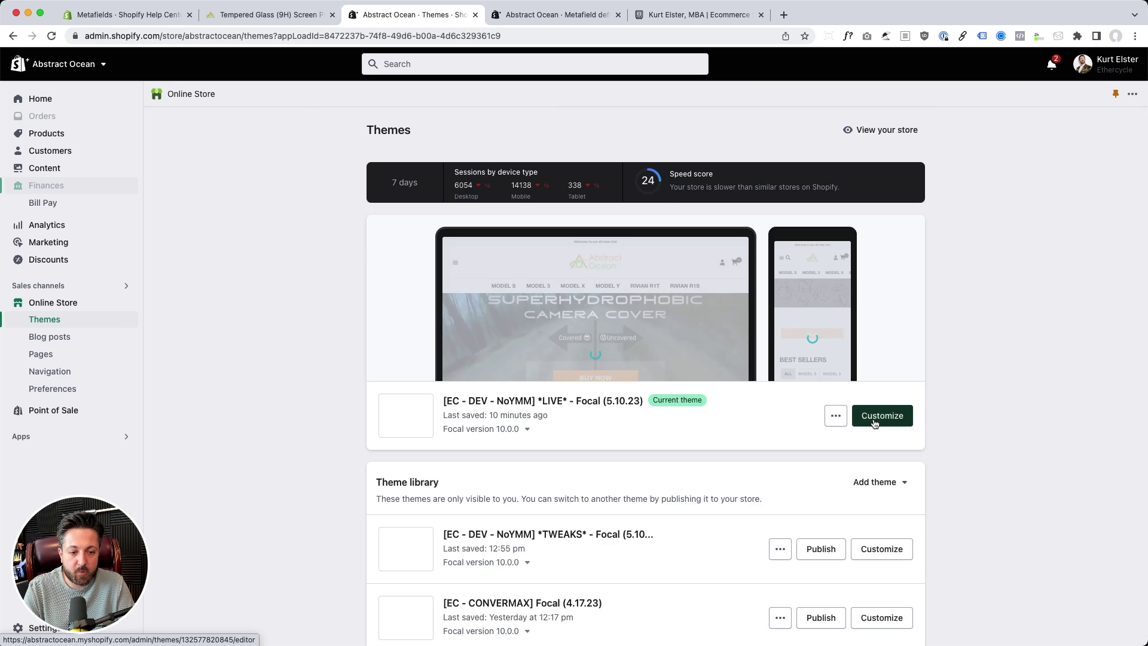
Open the Focal theme editor on the Default product template and add a block to Product page.
{"action": "left_click", "coordinate": [884, 412]}
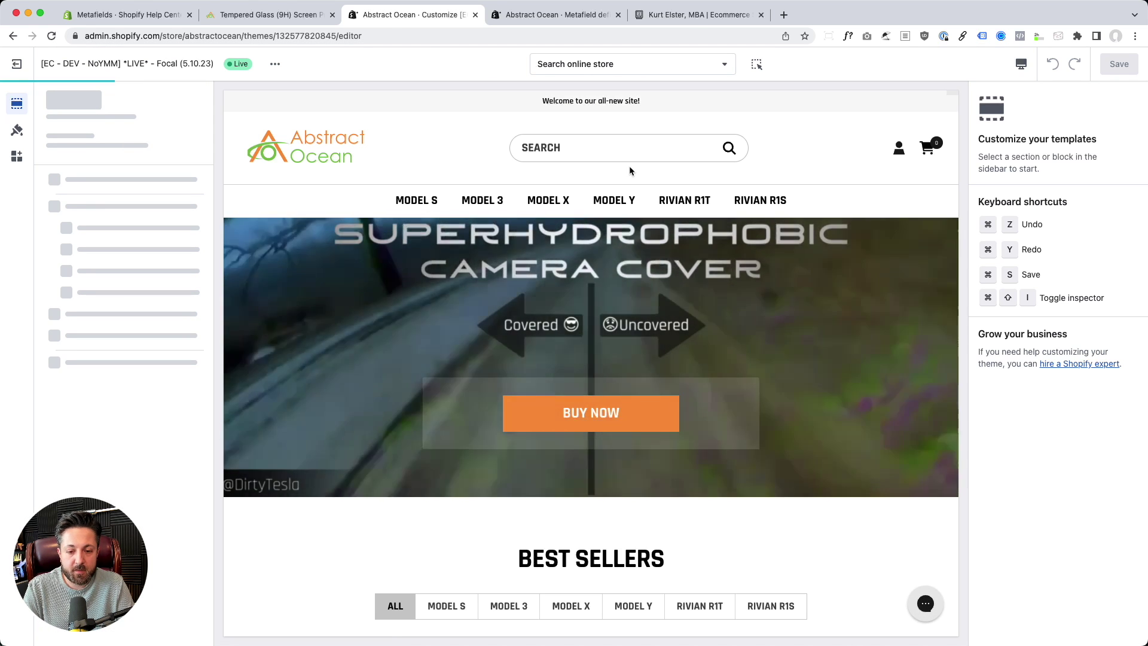
{"action": "left_click", "coordinate": [594, 151]}
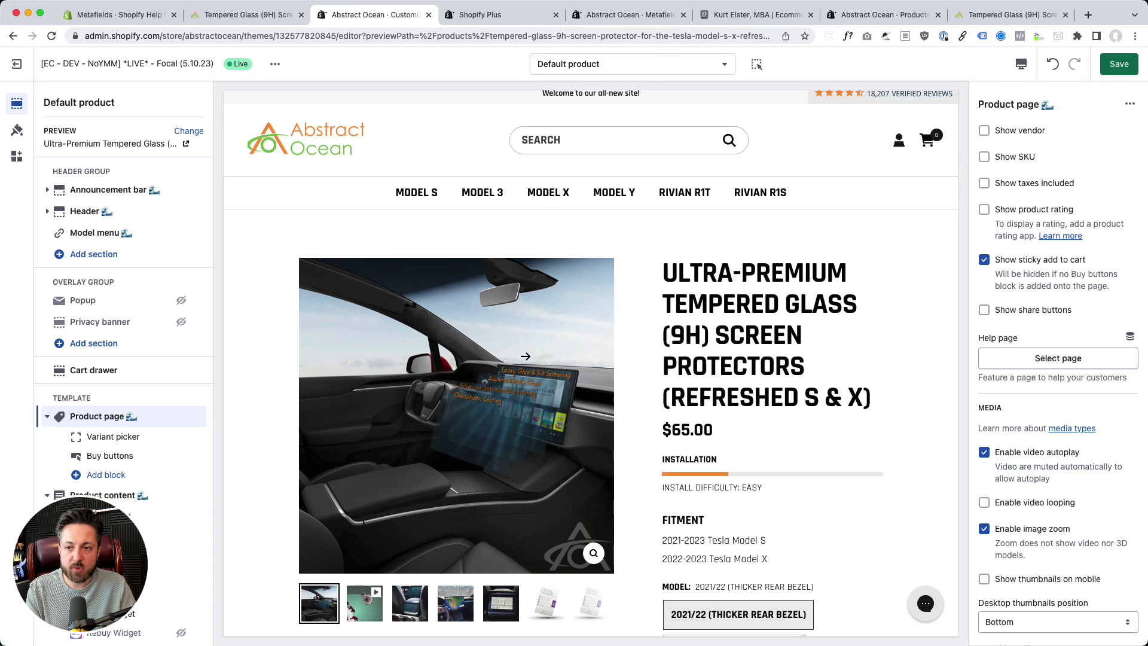
{"action": "scroll", "coordinate": [563, 302], "scroll_direction": "up", "scroll_amount": 1}
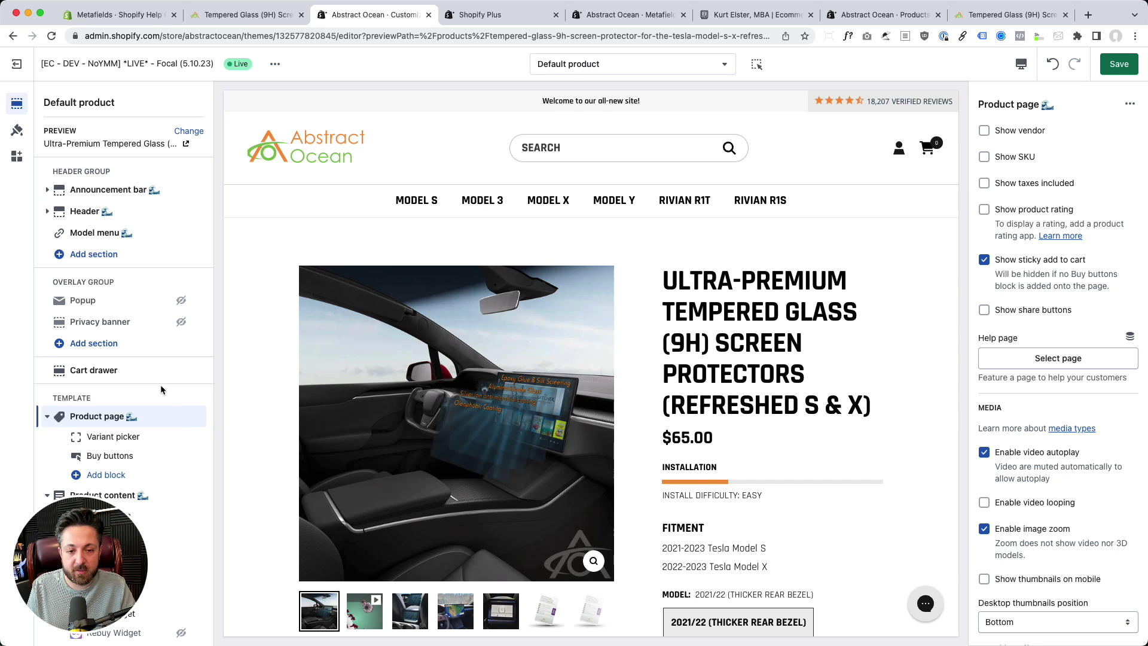
{"action": "scroll", "coordinate": [232, 431], "scroll_direction": "down", "scroll_amount": 2}
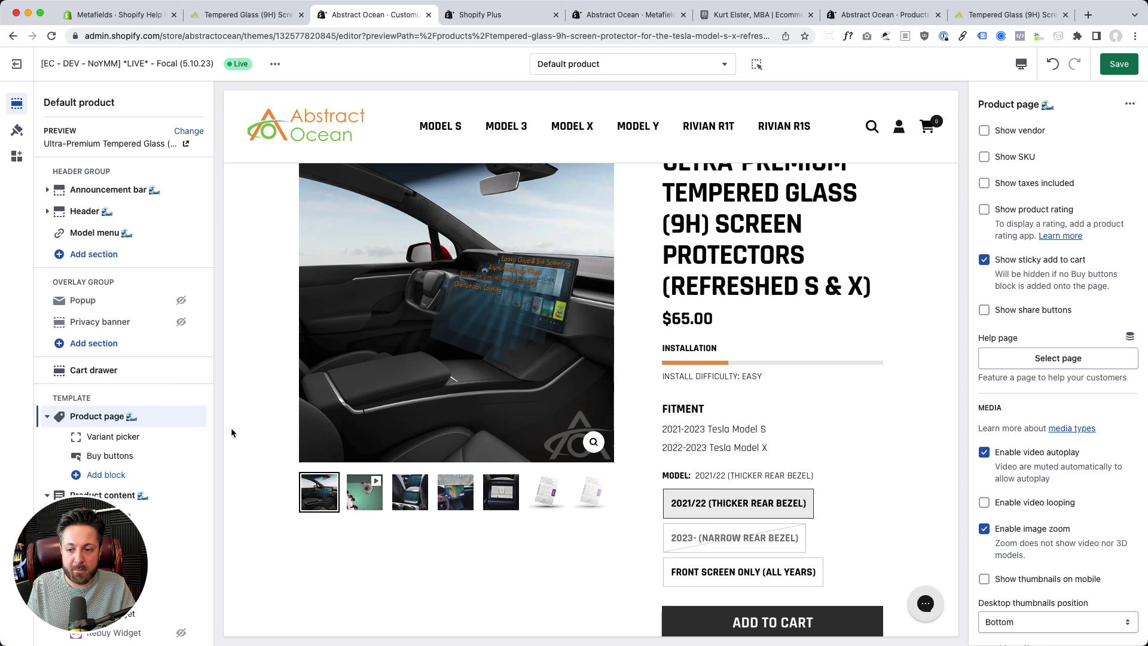
{"action": "scroll", "coordinate": [100, 304], "scroll_direction": "down", "scroll_amount": 2}
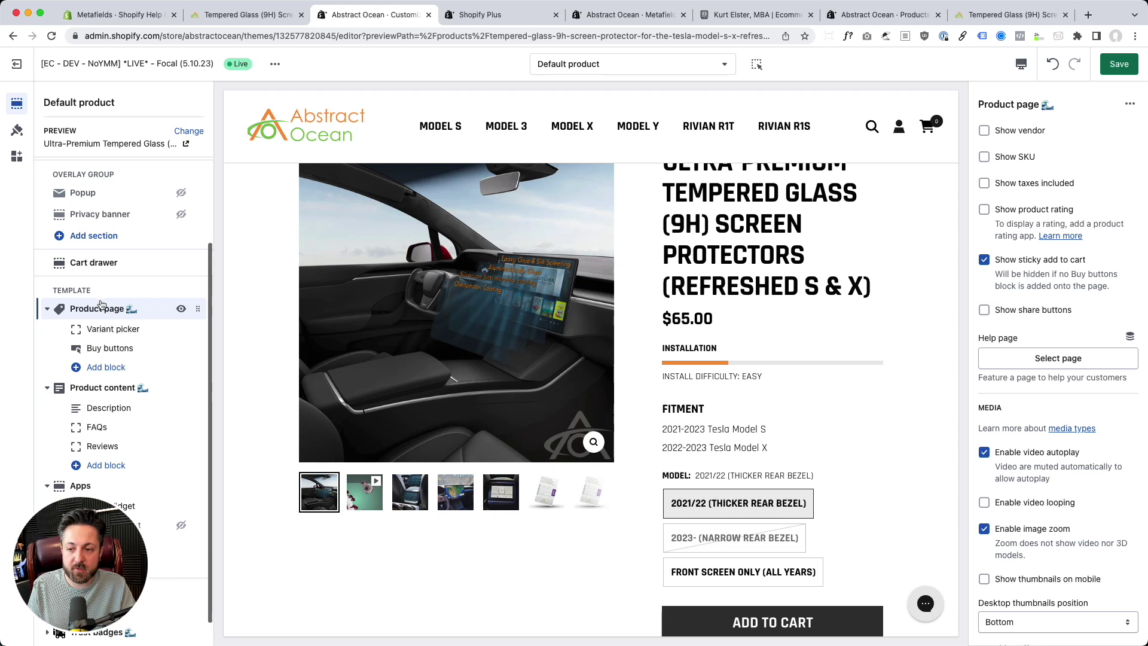
{"action": "scroll", "coordinate": [100, 304], "scroll_direction": "down", "scroll_amount": 1}
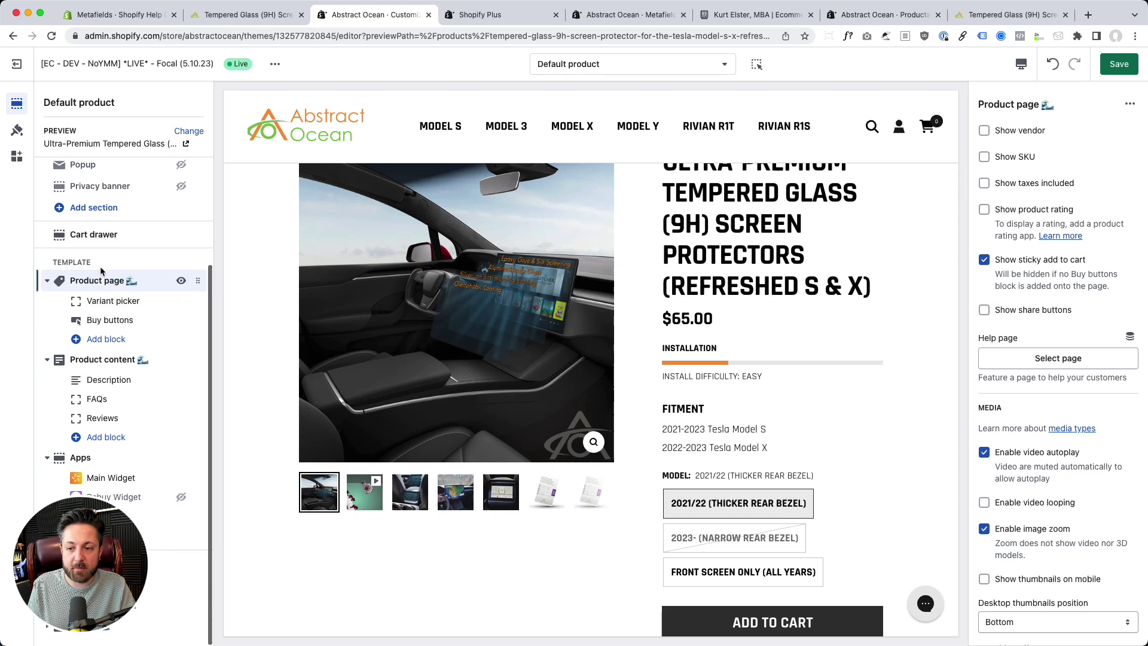
{"action": "left_click", "coordinate": [114, 340]}
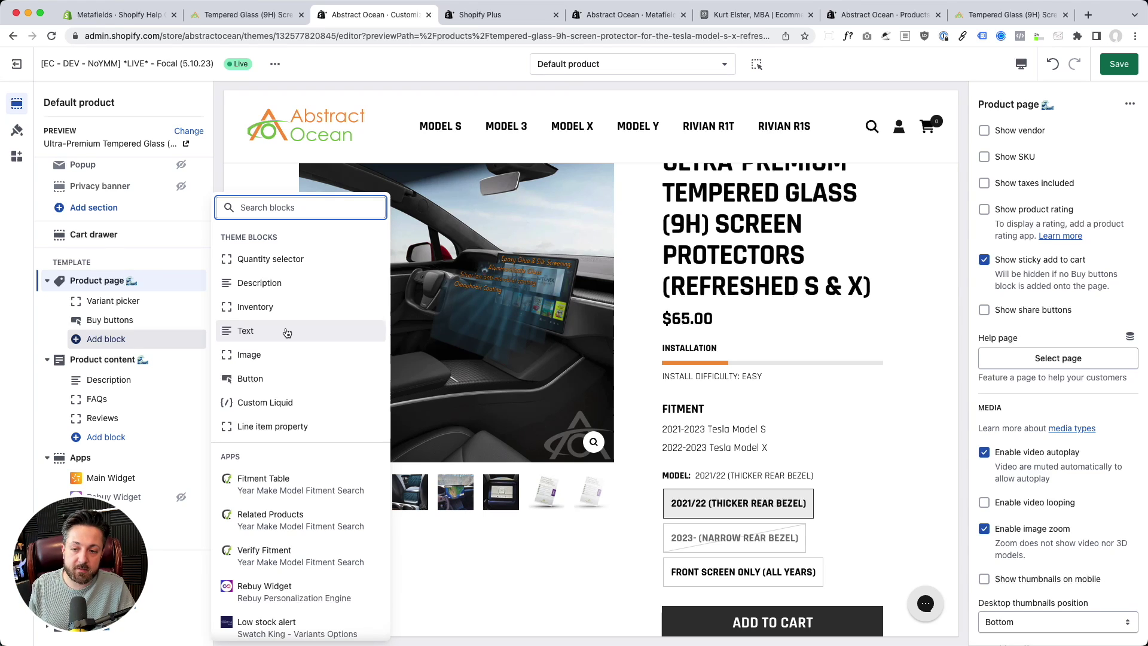
{"action": "left_click", "coordinate": [284, 402]}
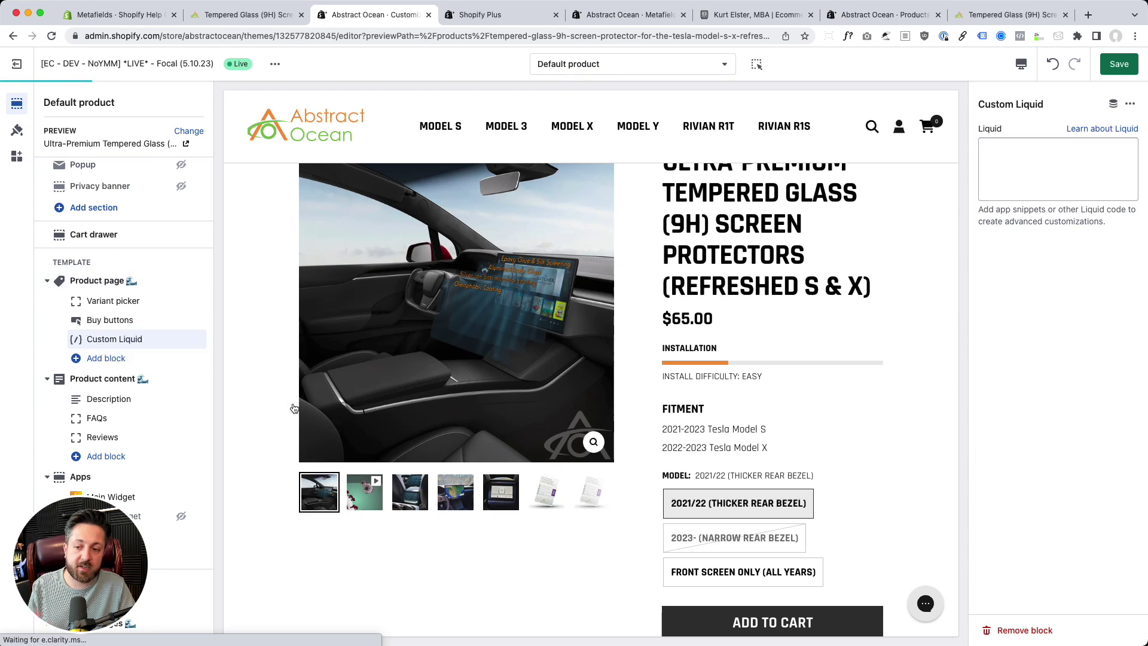
{"action": "left_click", "coordinate": [1113, 105]}
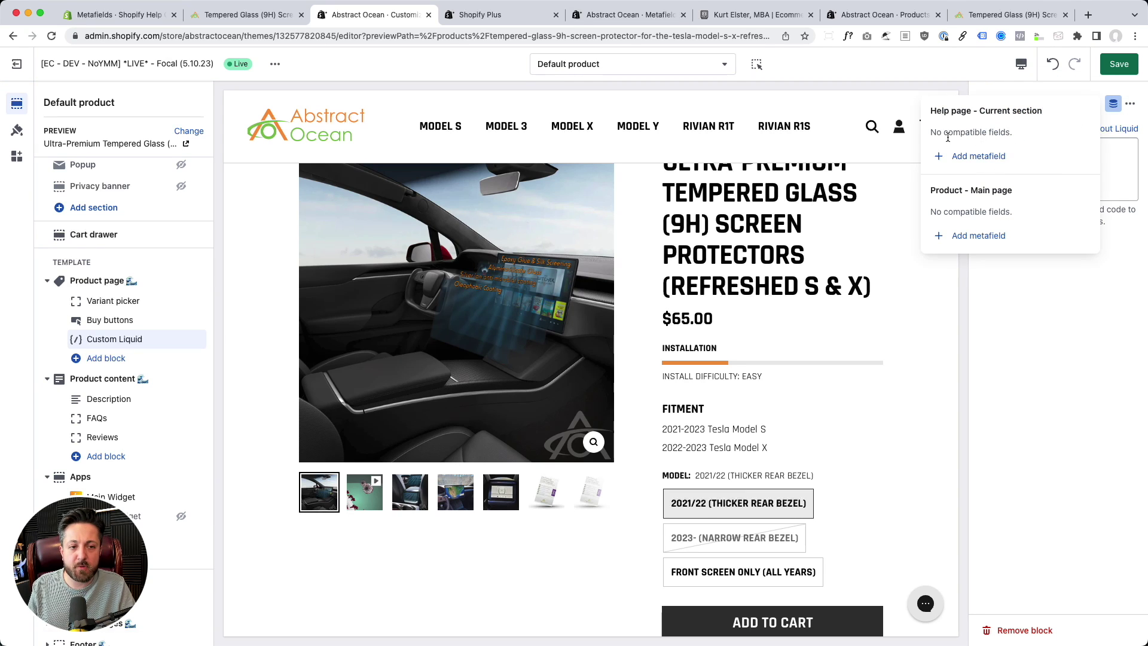
{"action": "left_click", "coordinate": [1041, 329]}
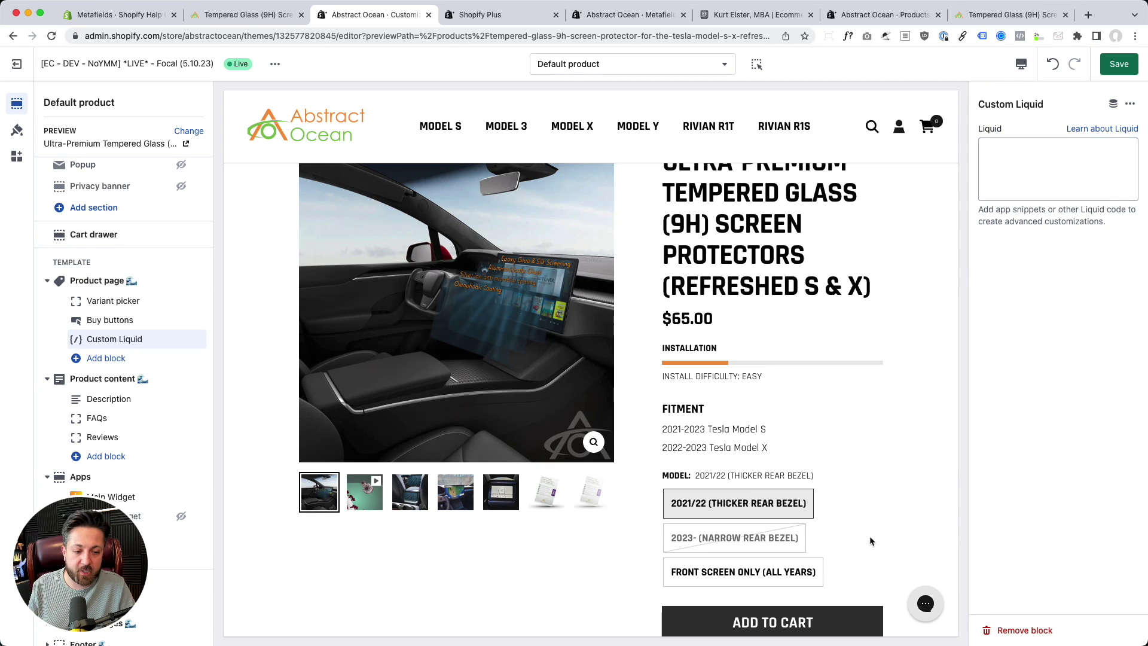
{"action": "left_click", "coordinate": [1027, 637]}
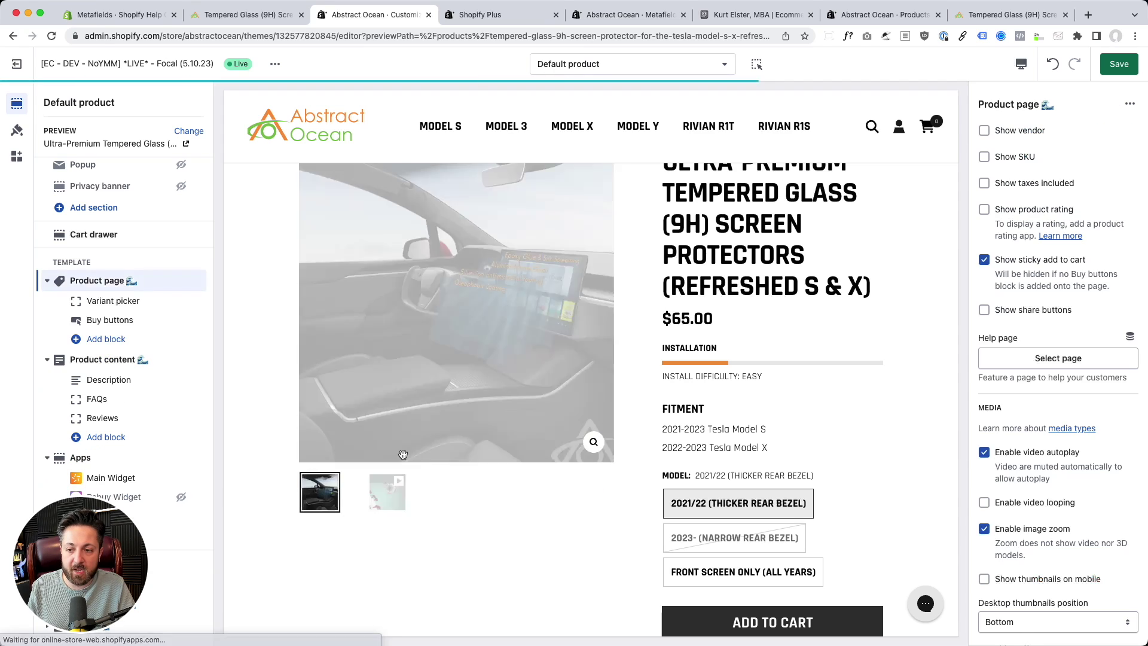
{"action": "left_click", "coordinate": [103, 340]}
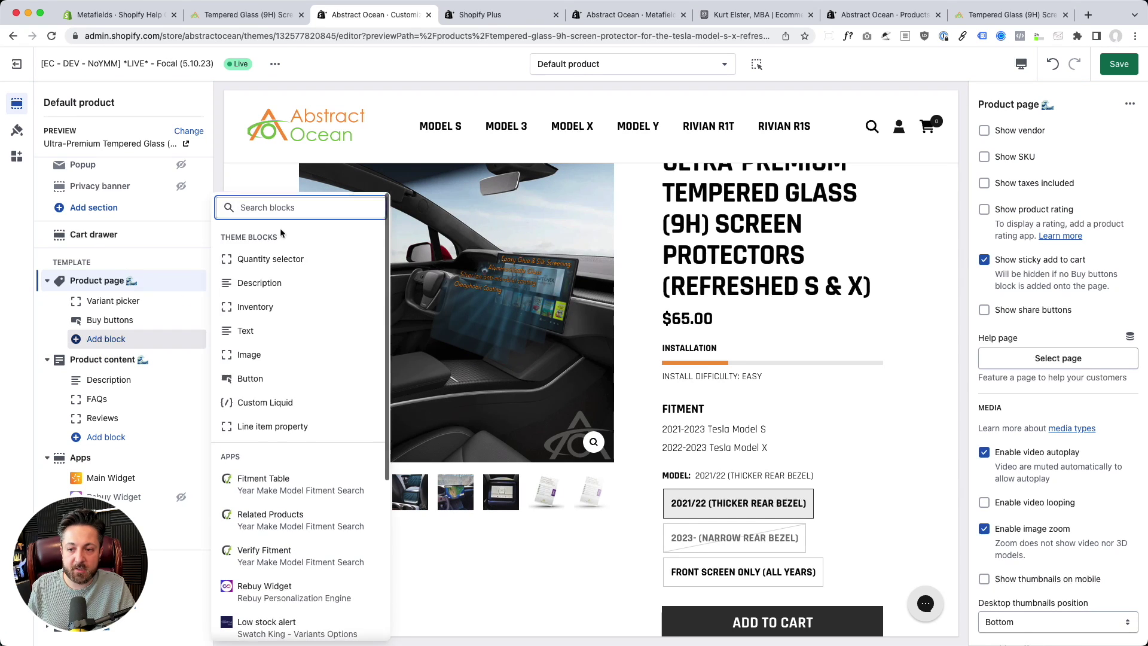
Add a Text block to the product information and enter 'TEST TEST TEST' as its text.
{"action": "left_click", "coordinate": [283, 336]}
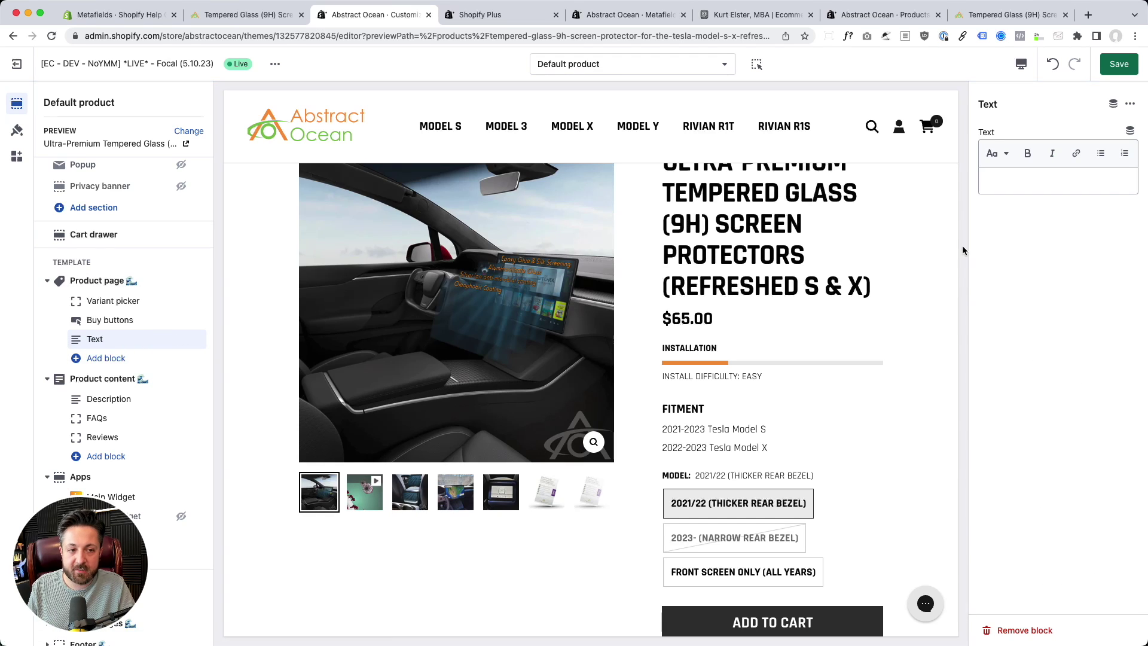
{"action": "left_click", "coordinate": [1129, 131]}
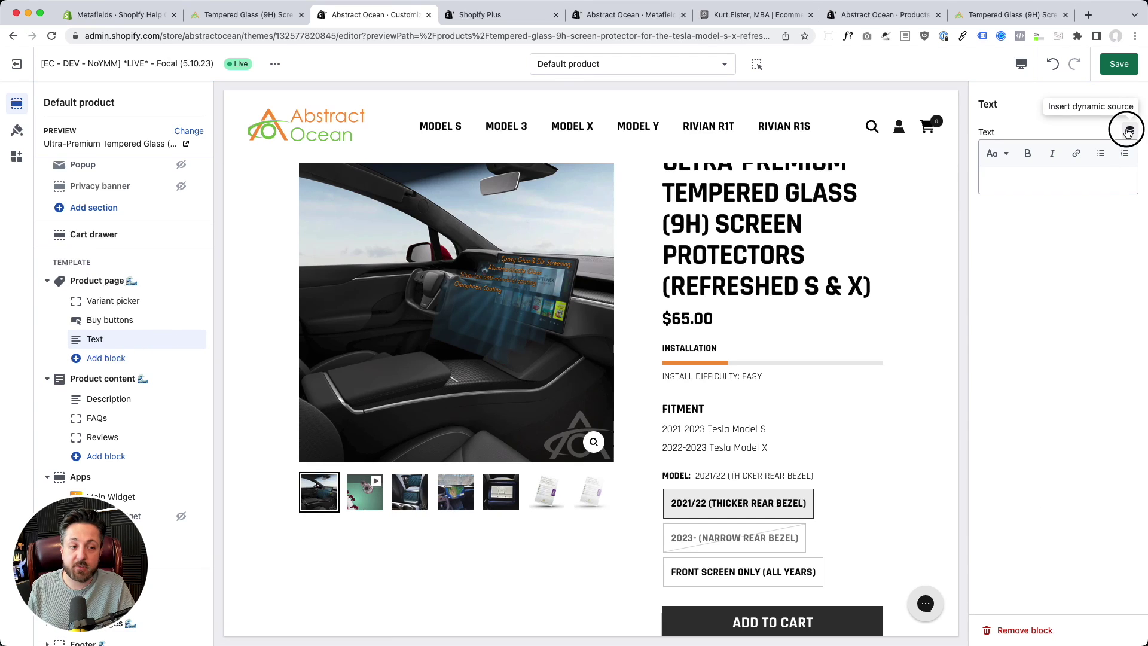
{"action": "left_click", "coordinate": [1041, 186]}
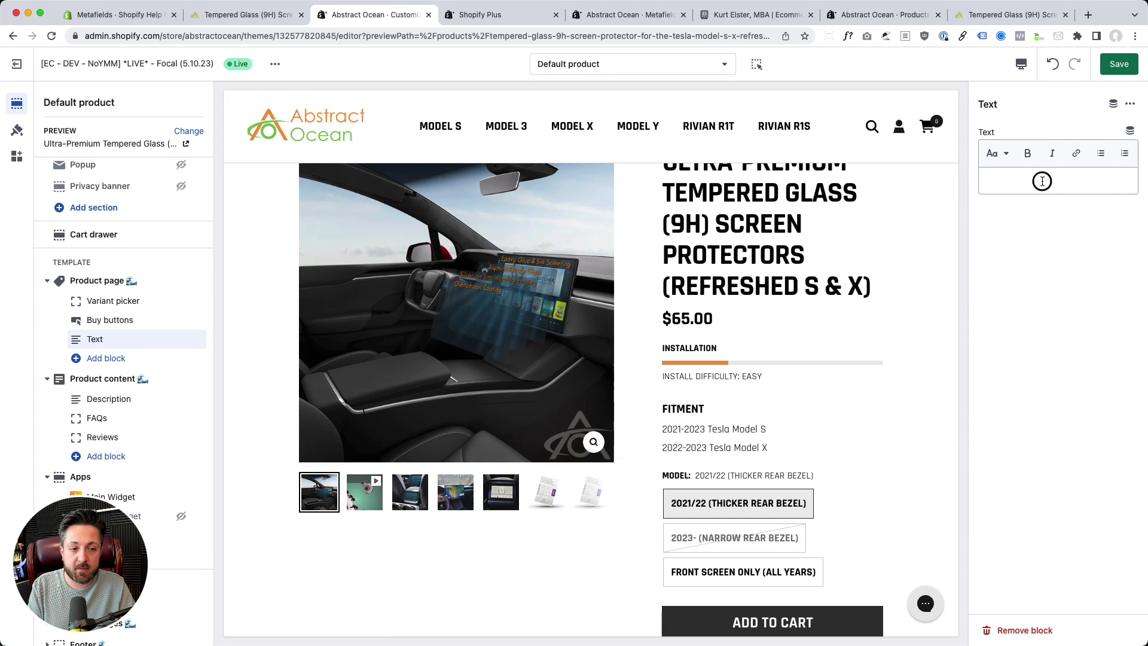
{"action": "type", "text": "TEST TEST TEST"}
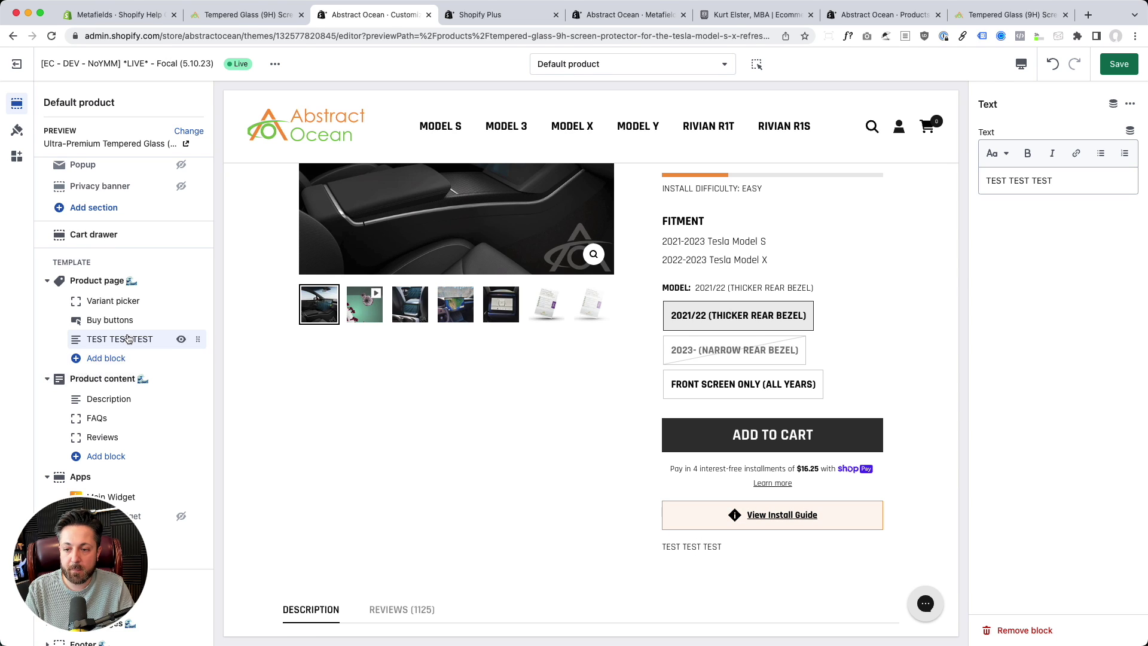
Drag the TEST TEST TEST block above the Variant picker and select its placeholder text.
{"action": "mouse_move", "coordinate": [192, 338]}
{"action": "left_mouse_down"}
{"action": "mouse_move", "coordinate": [204, 320]}
{"action": "mouse_move", "coordinate": [185, 320]}
{"action": "left_mouse_up"}
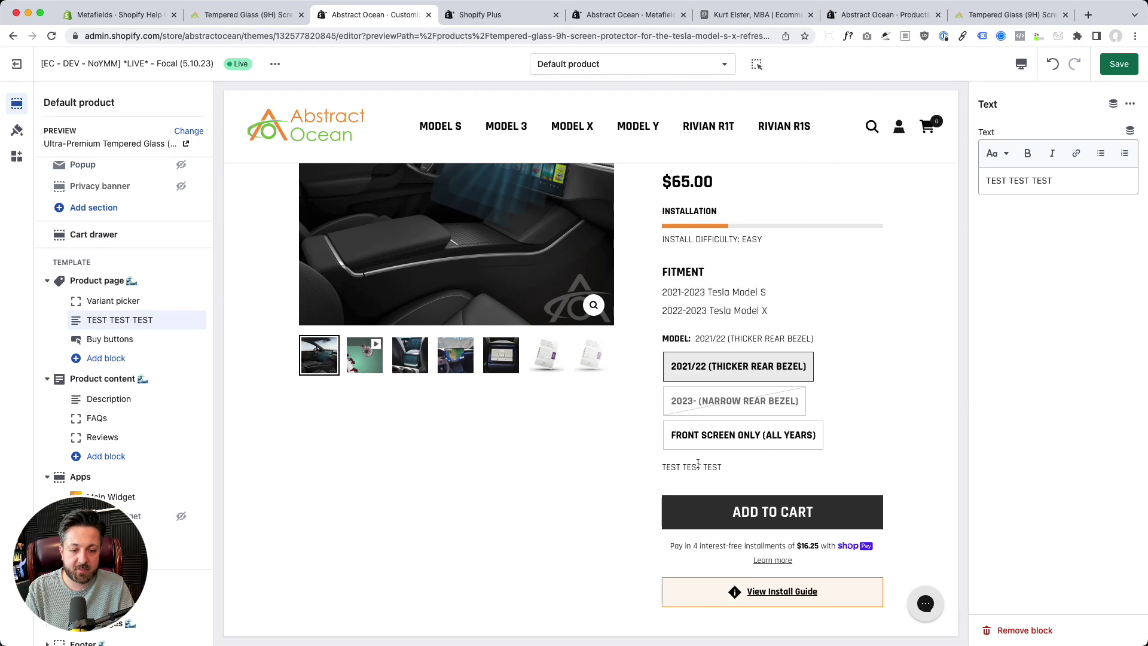
{"action": "mouse_move", "coordinate": [197, 320]}
{"action": "left_mouse_down"}
{"action": "mouse_move", "coordinate": [205, 301]}
{"action": "mouse_move", "coordinate": [194, 300]}
{"action": "left_mouse_up"}
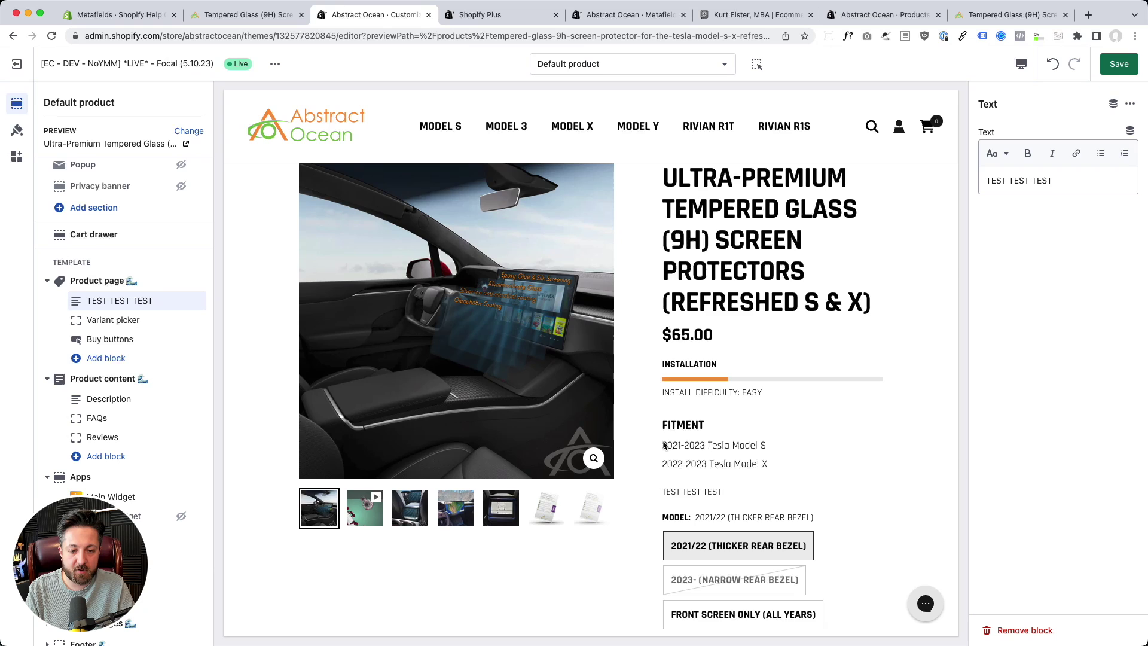
{"action": "triple_click", "coordinate": [1070, 184]}
Replace the placeholder with the Fitment Notes metafield as a dynamic source and check the preview.
{"action": "key", "text": "BackSpace"}
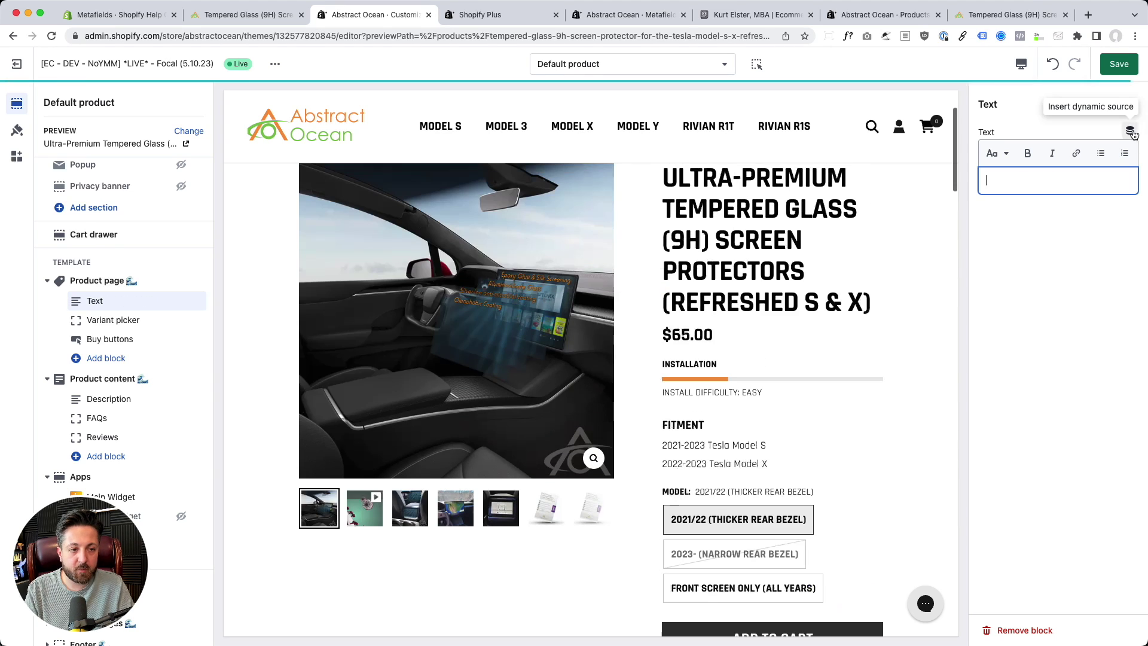
{"action": "left_click", "coordinate": [1130, 131]}
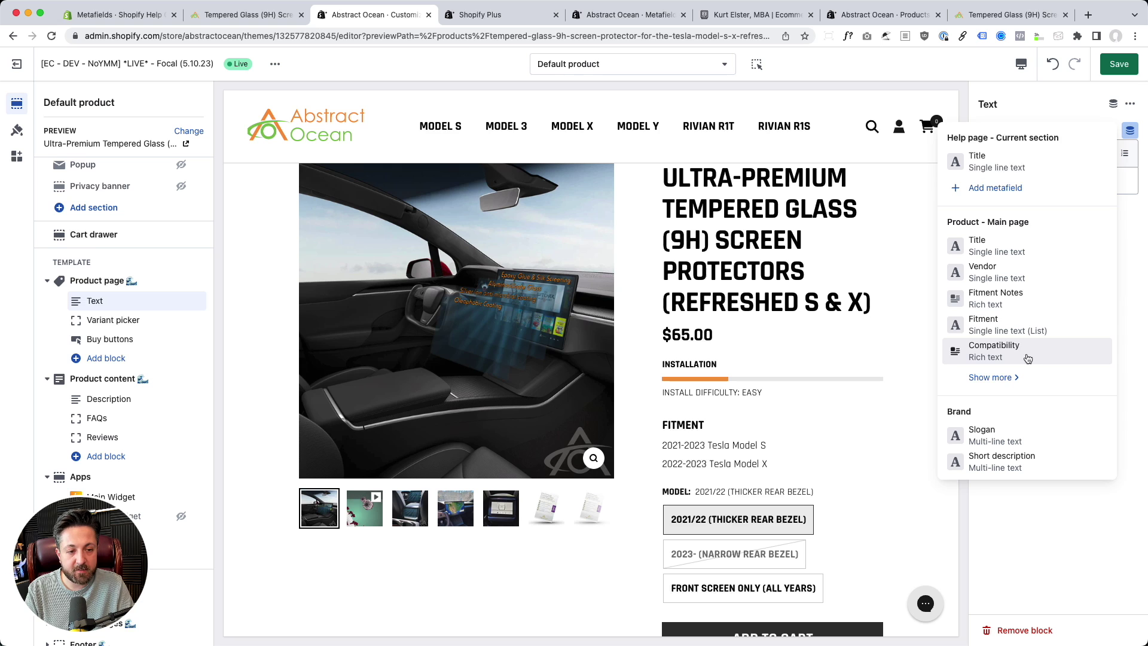
{"action": "left_click", "coordinate": [1024, 299]}
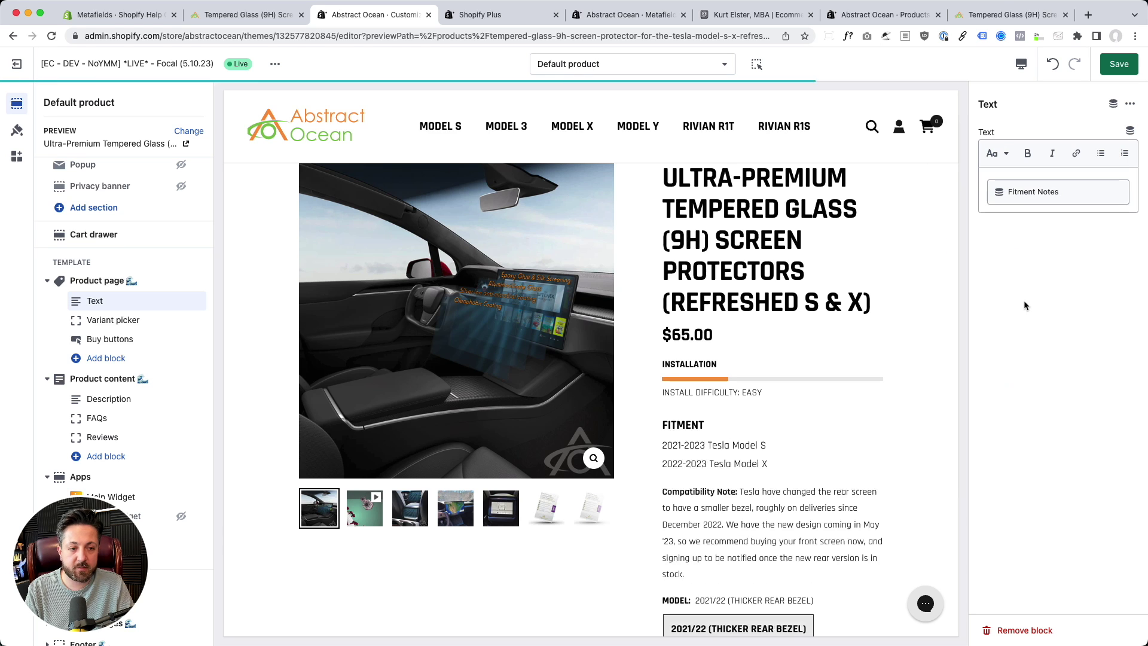
{"action": "scroll", "coordinate": [828, 350], "scroll_direction": "down", "scroll_amount": 3}
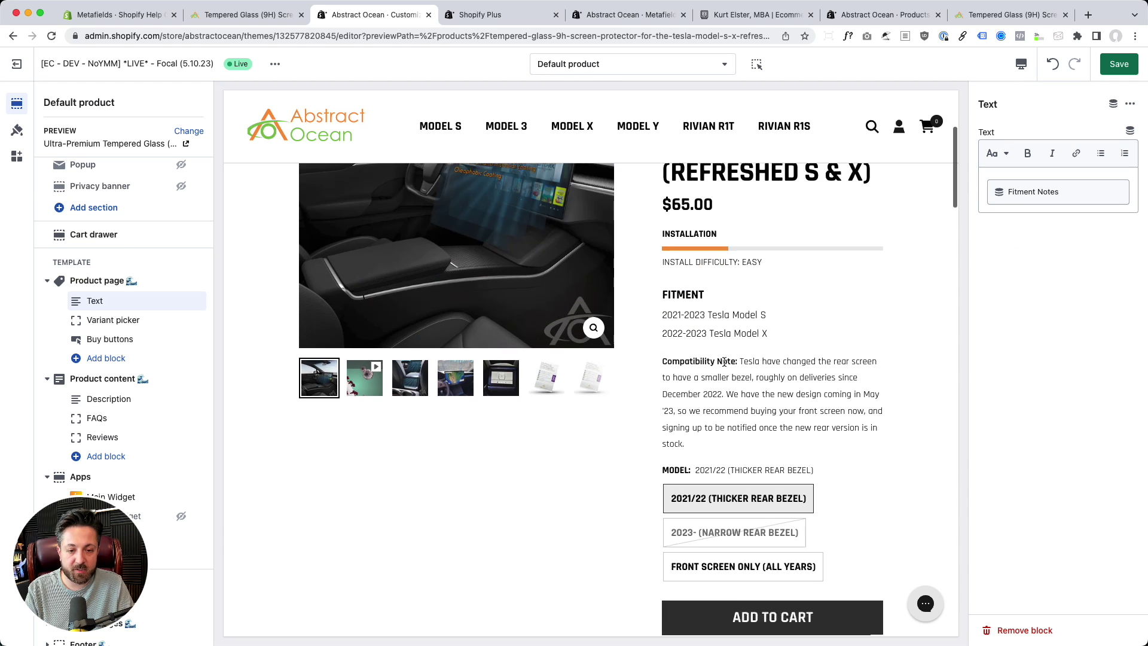
{"action": "triple_click", "coordinate": [725, 361]}
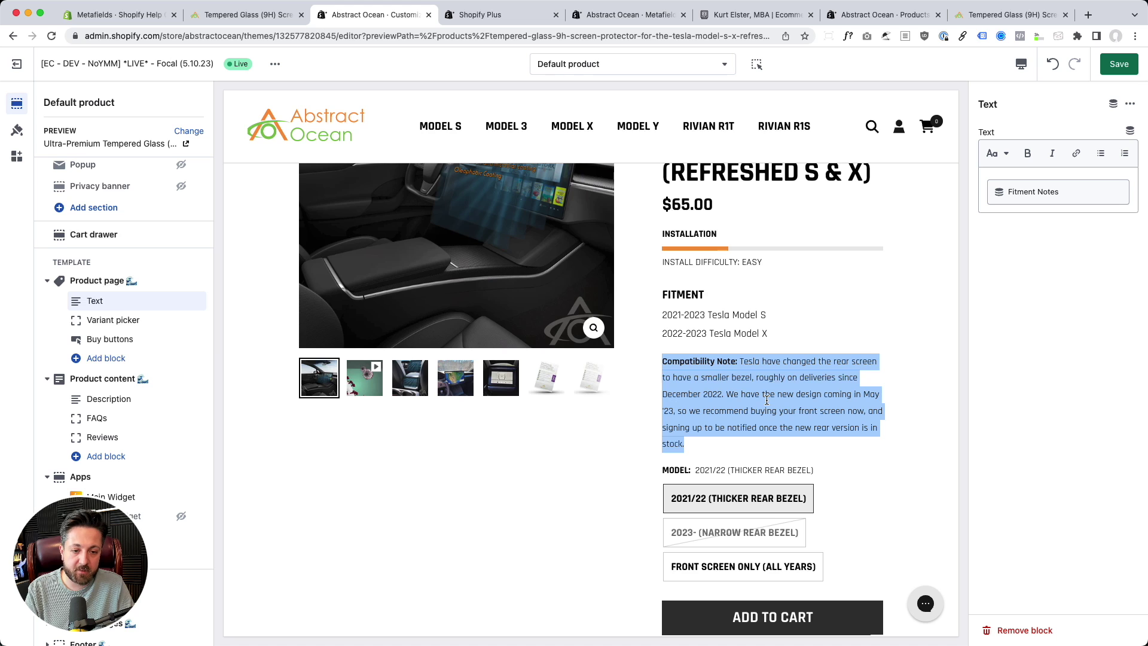
{"action": "left_click", "coordinate": [826, 382]}
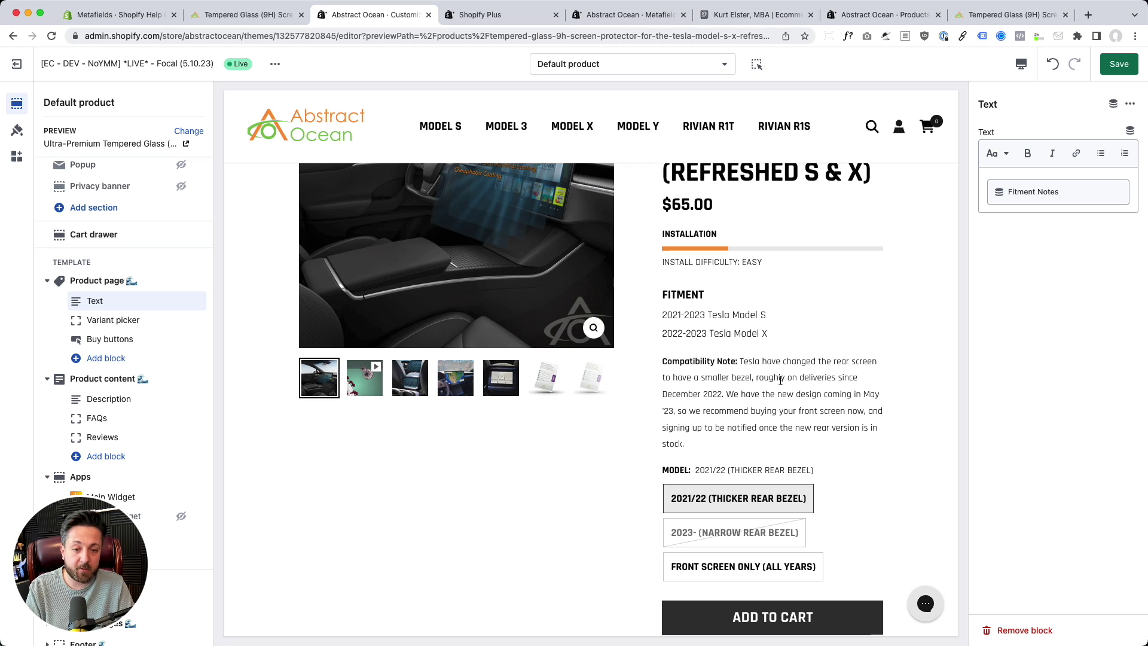
{"action": "scroll", "coordinate": [781, 380], "scroll_direction": "down", "scroll_amount": 3}
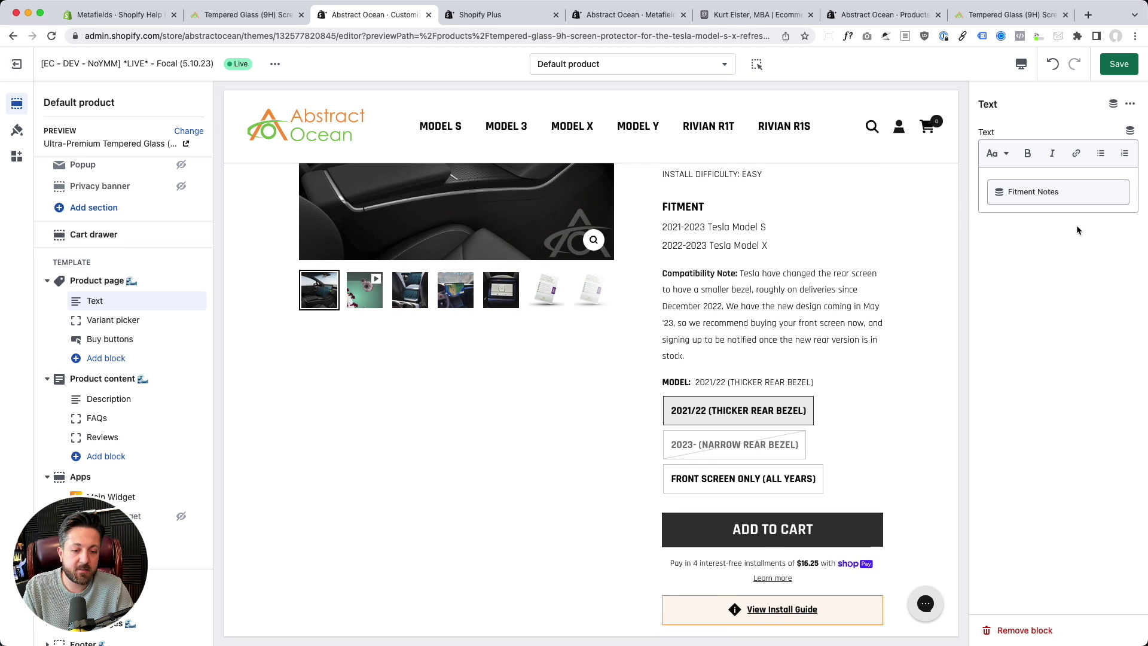
Save the theme changes and go to the live product page.
{"action": "left_click", "coordinate": [1118, 66]}
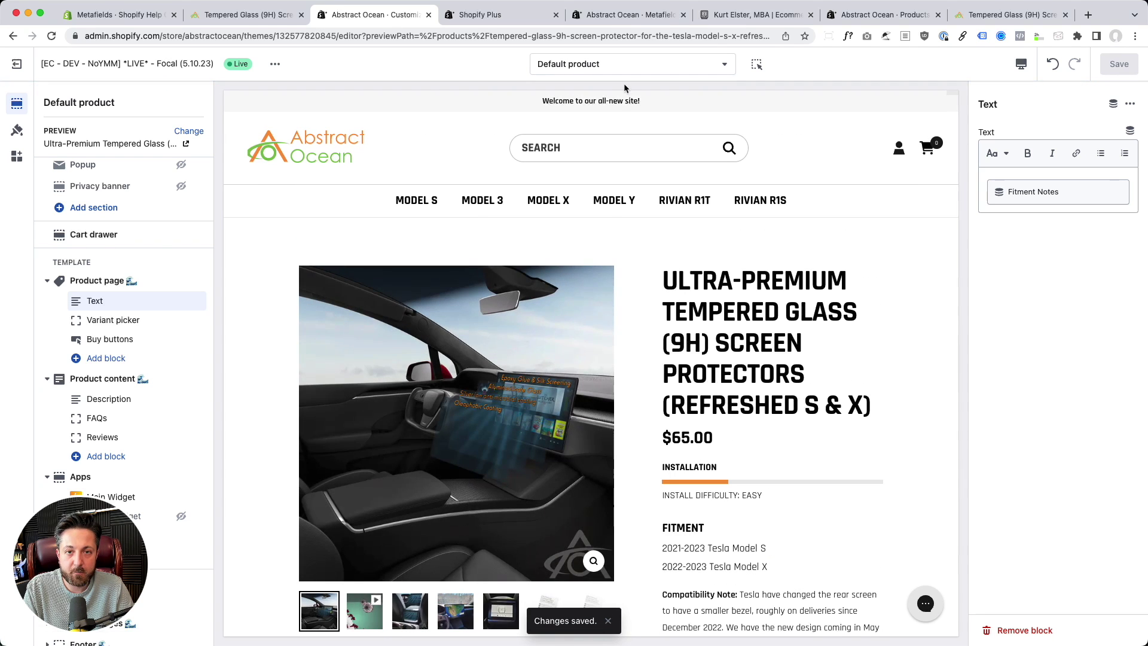
{"action": "triple_click", "coordinate": [750, 353]}
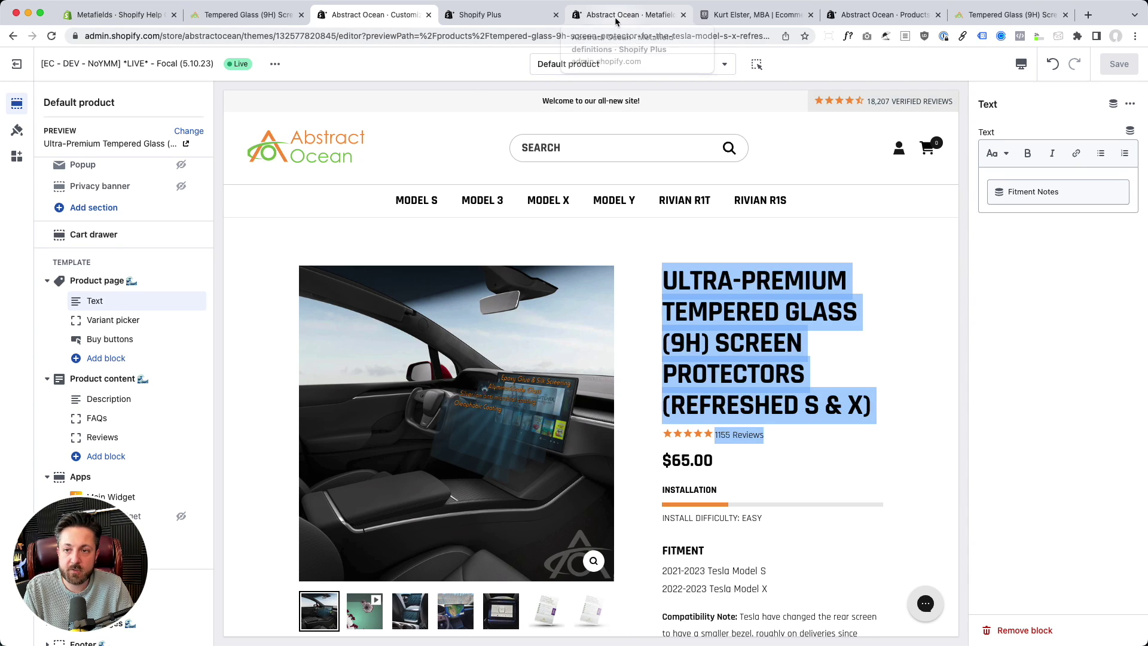
{"action": "left_click", "coordinate": [275, 16]}
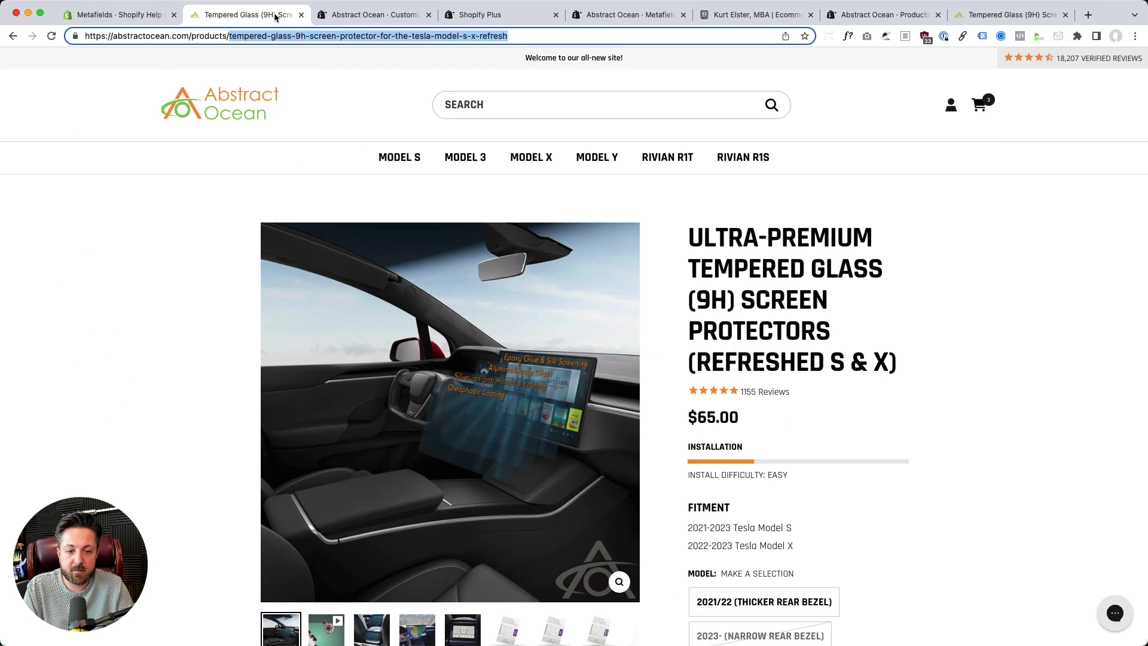
Reload the live product page and confirm the compatibility note appears.
{"action": "left_click", "coordinate": [52, 36]}
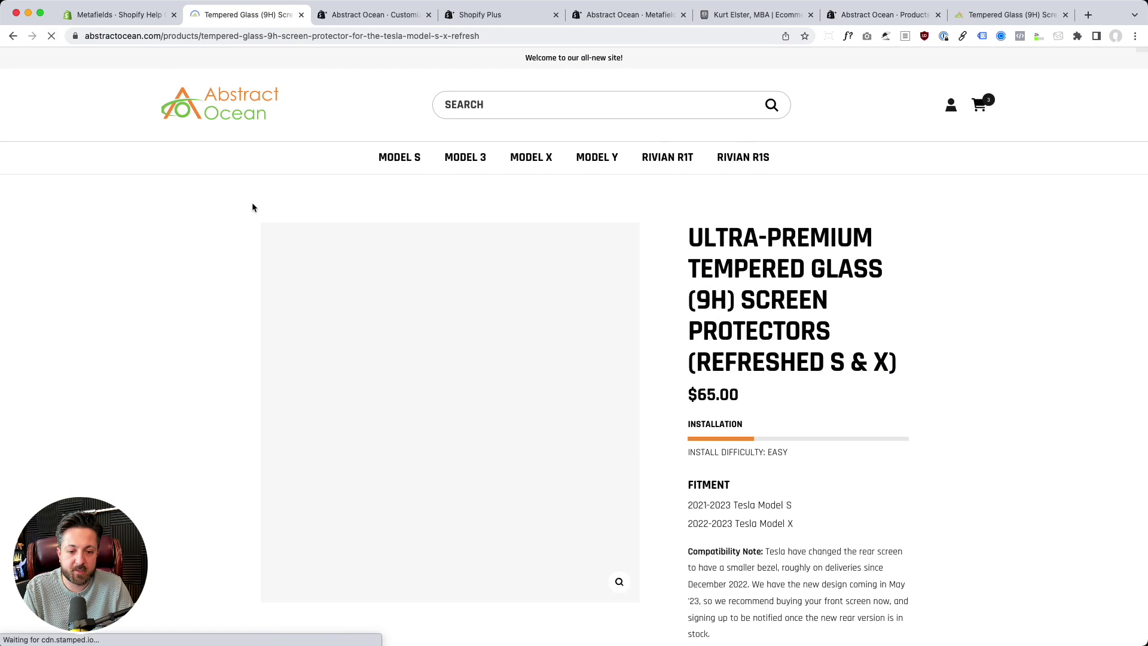
{"action": "scroll", "coordinate": [790, 432], "scroll_direction": "down", "scroll_amount": 3}
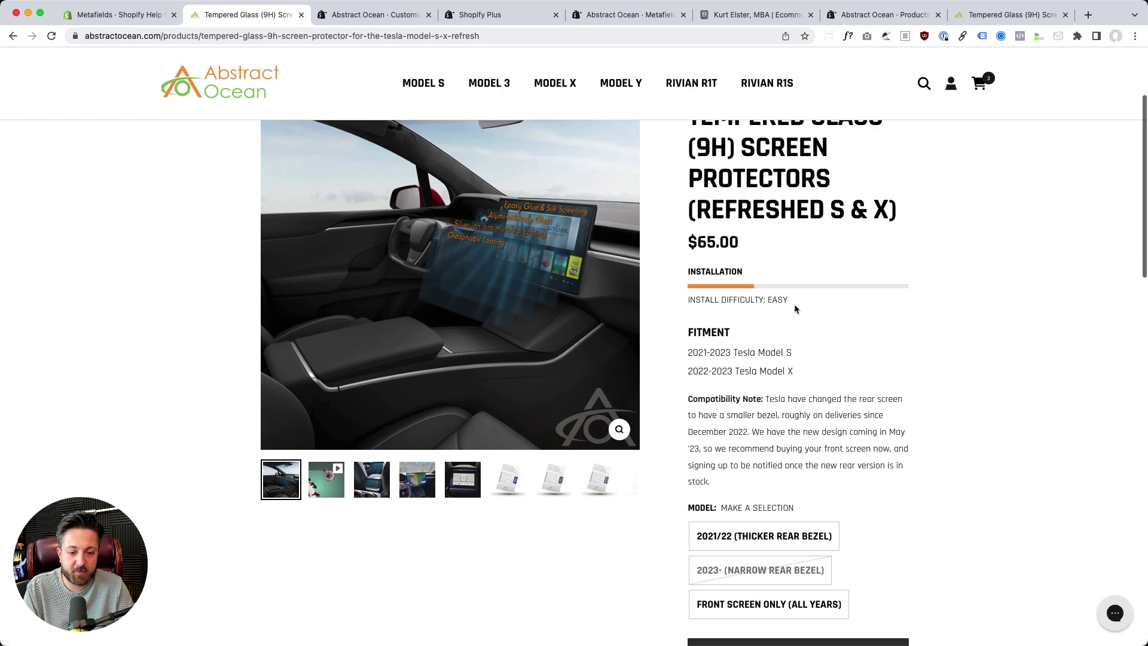
{"action": "triple_click", "coordinate": [791, 432]}
{"action": "left_click", "coordinate": [865, 442]}
{"action": "scroll", "coordinate": [865, 442], "scroll_direction": "down", "scroll_amount": 3}
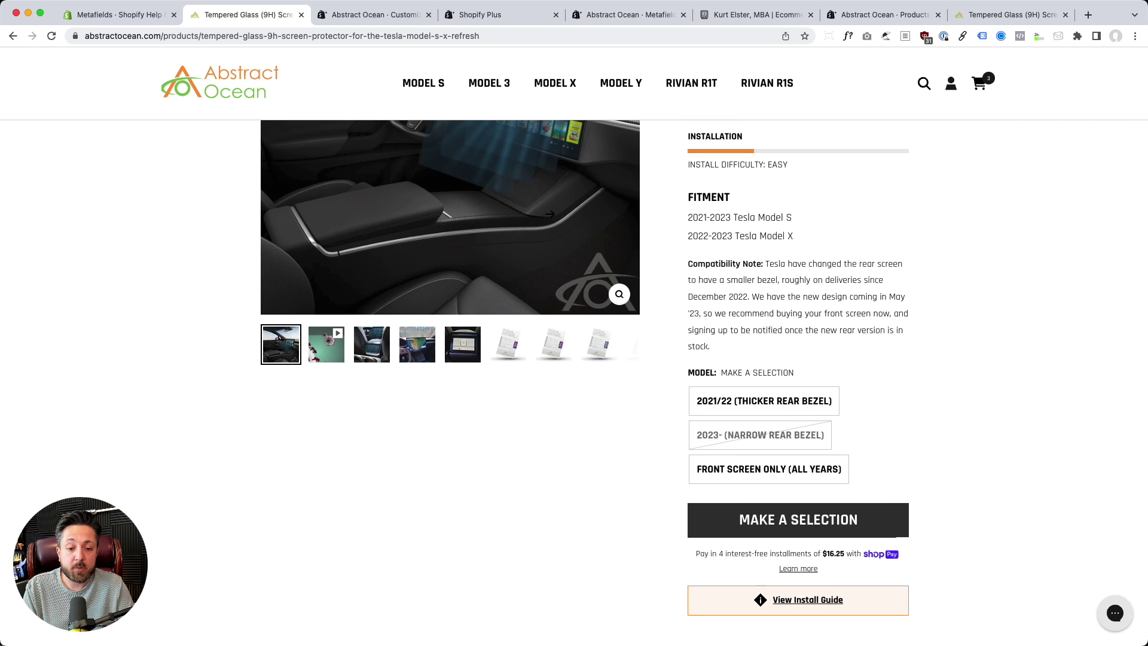
{"action": "scroll", "coordinate": [549, 214], "scroll_direction": "down", "scroll_amount": 20}
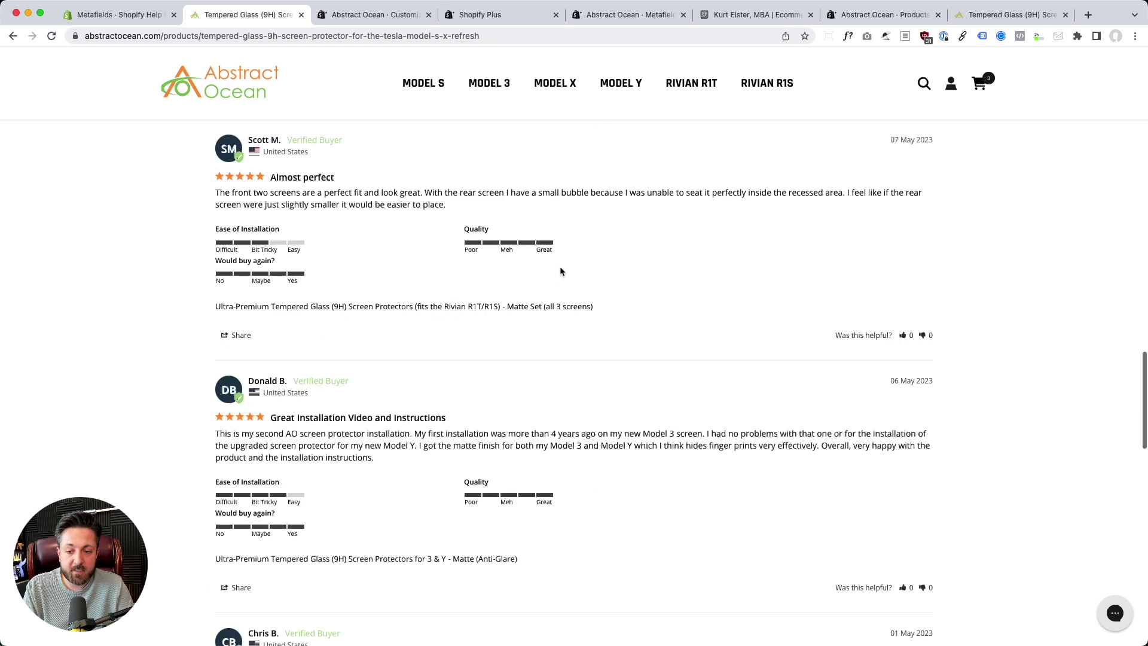
{"action": "scroll", "coordinate": [559, 272], "scroll_direction": "down", "scroll_amount": 10}
Return to the top of the page and open the All Model 3 collection from the navigation.
{"action": "scroll", "coordinate": [560, 267], "scroll_direction": "up", "scroll_amount": 8}
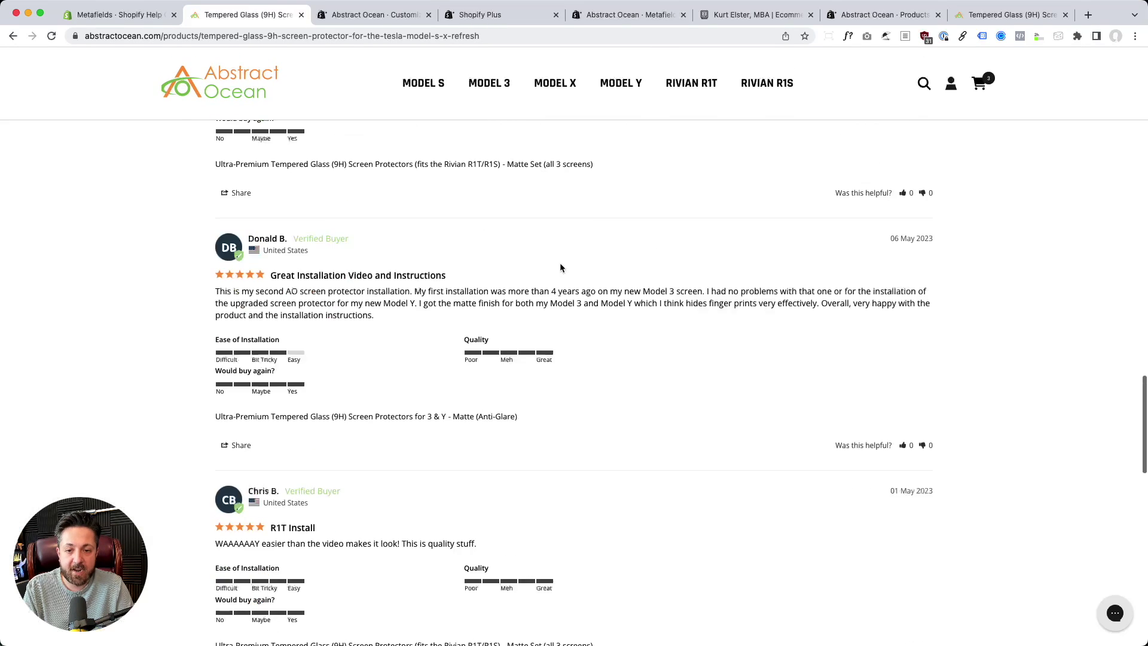
{"action": "scroll", "coordinate": [560, 267], "scroll_direction": "up", "scroll_amount": 15}
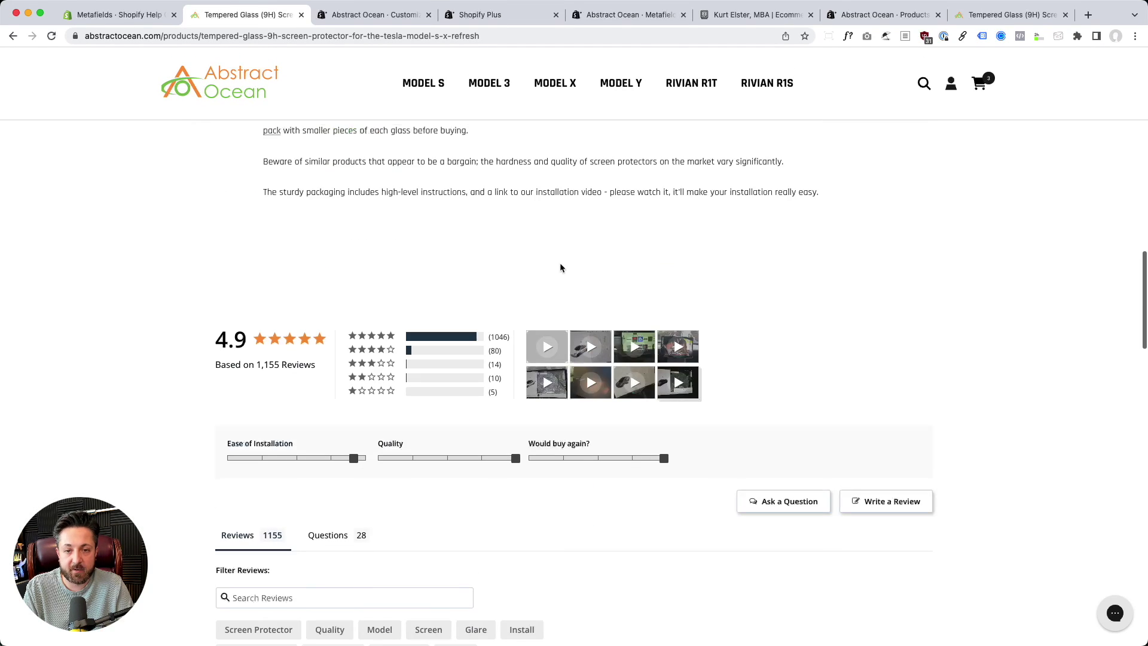
{"action": "scroll", "coordinate": [560, 267], "scroll_direction": "down", "scroll_amount": 1}
{"action": "scroll", "coordinate": [551, 305], "scroll_direction": "up", "scroll_amount": 9}
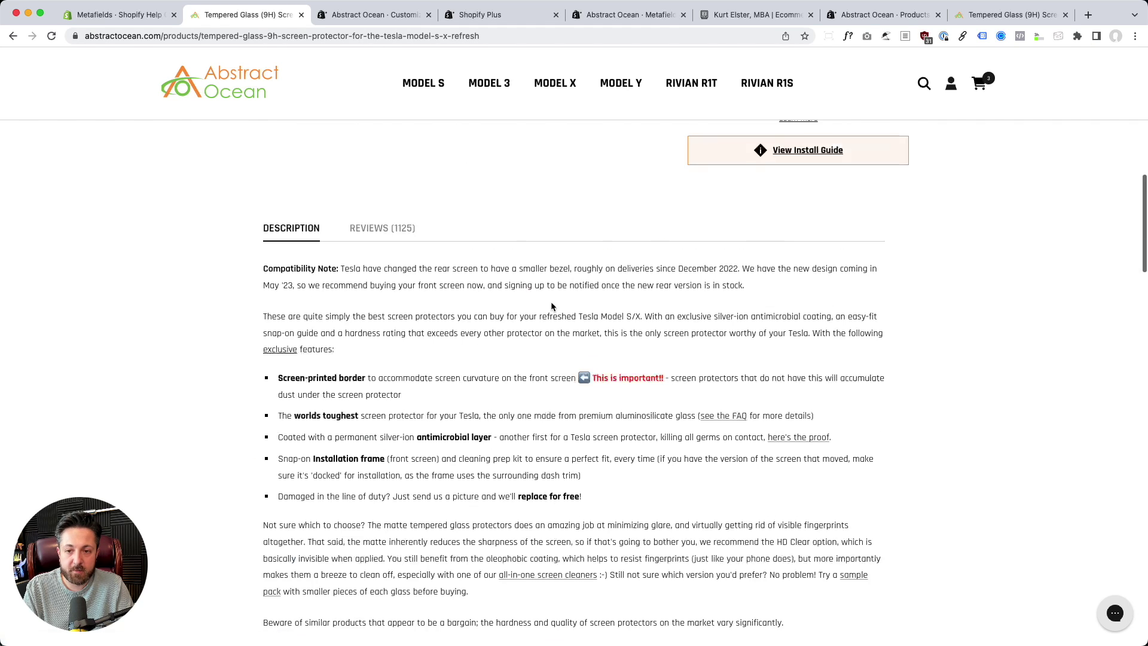
{"action": "scroll", "coordinate": [500, 203], "scroll_direction": "up", "scroll_amount": 12}
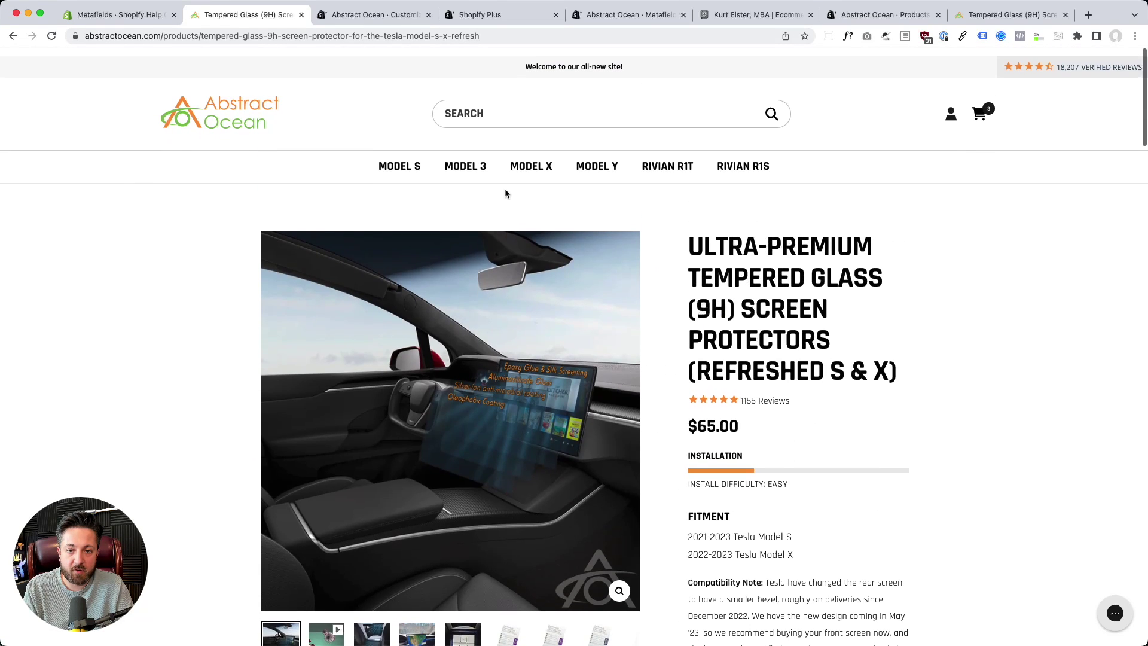
{"action": "left_click", "coordinate": [472, 158]}
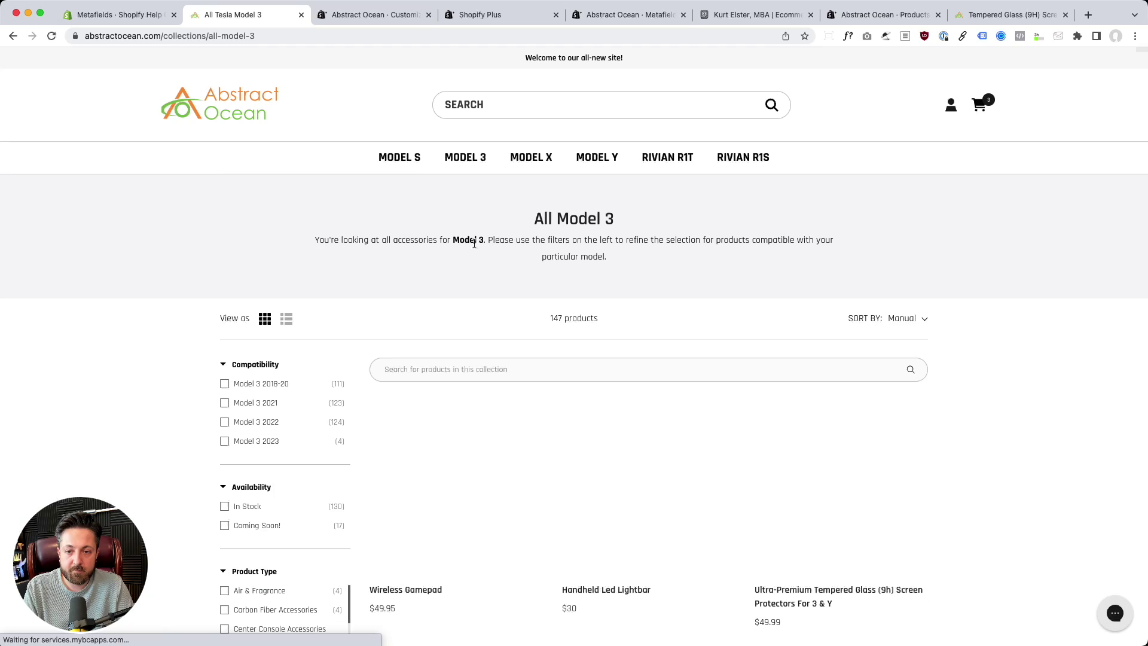
Open the Handheld LED Lightbar product and check that its page has no compatibility note.
{"action": "left_click", "coordinate": [649, 478]}
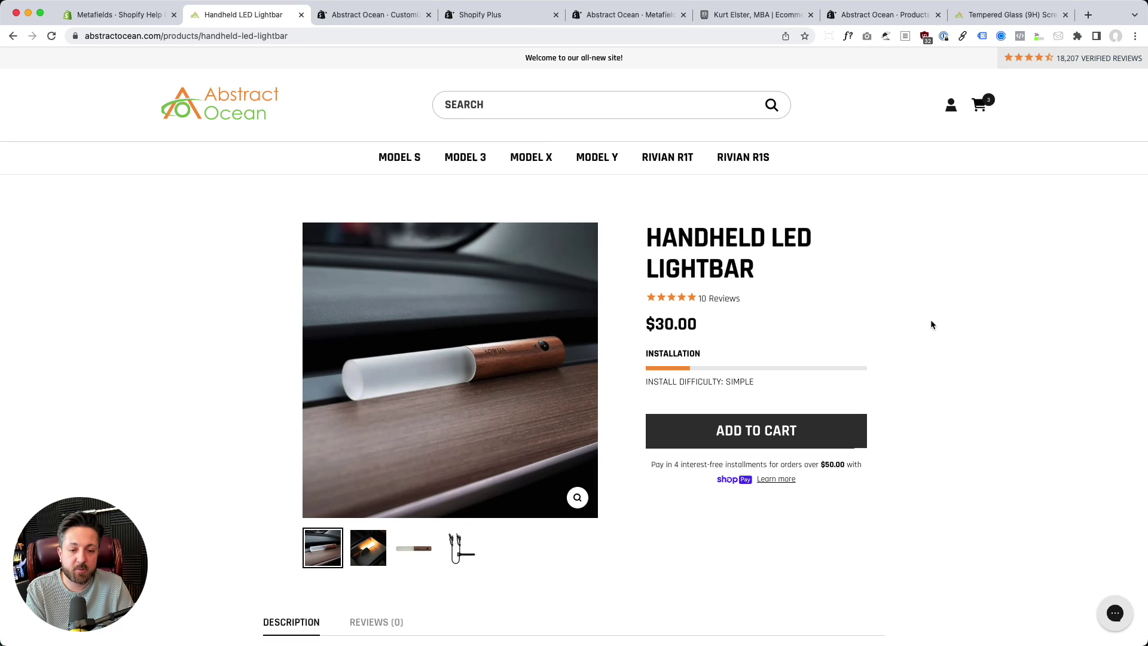
{"action": "scroll", "coordinate": [931, 323], "scroll_direction": "down", "scroll_amount": 2}
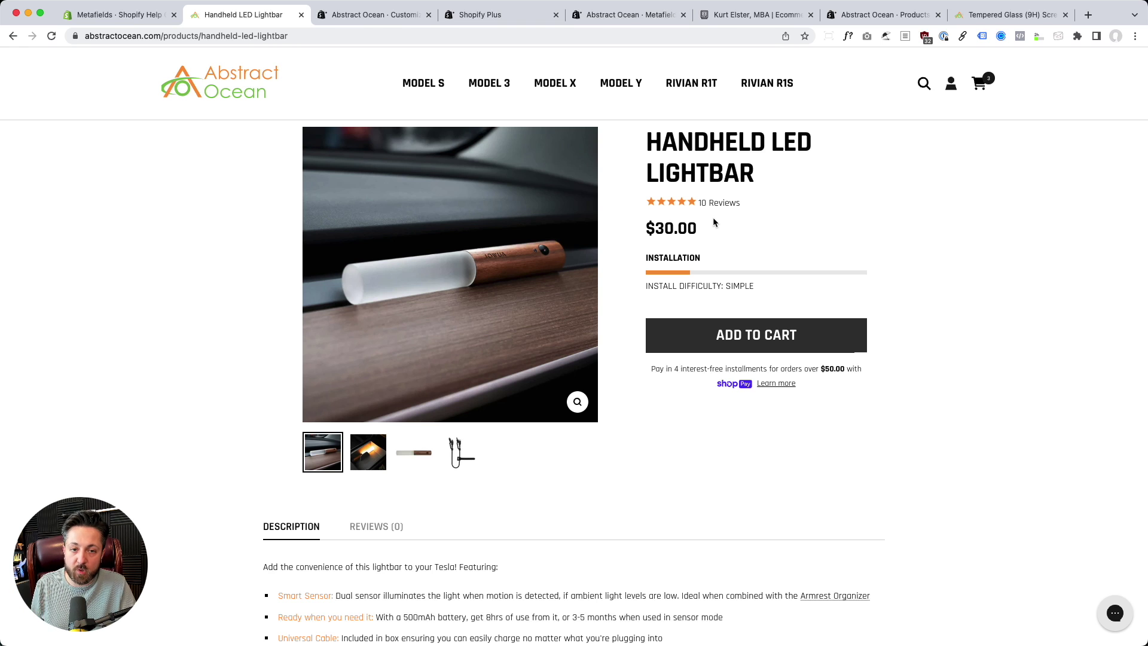
{"action": "scroll", "coordinate": [713, 222], "scroll_direction": "up", "scroll_amount": 3}
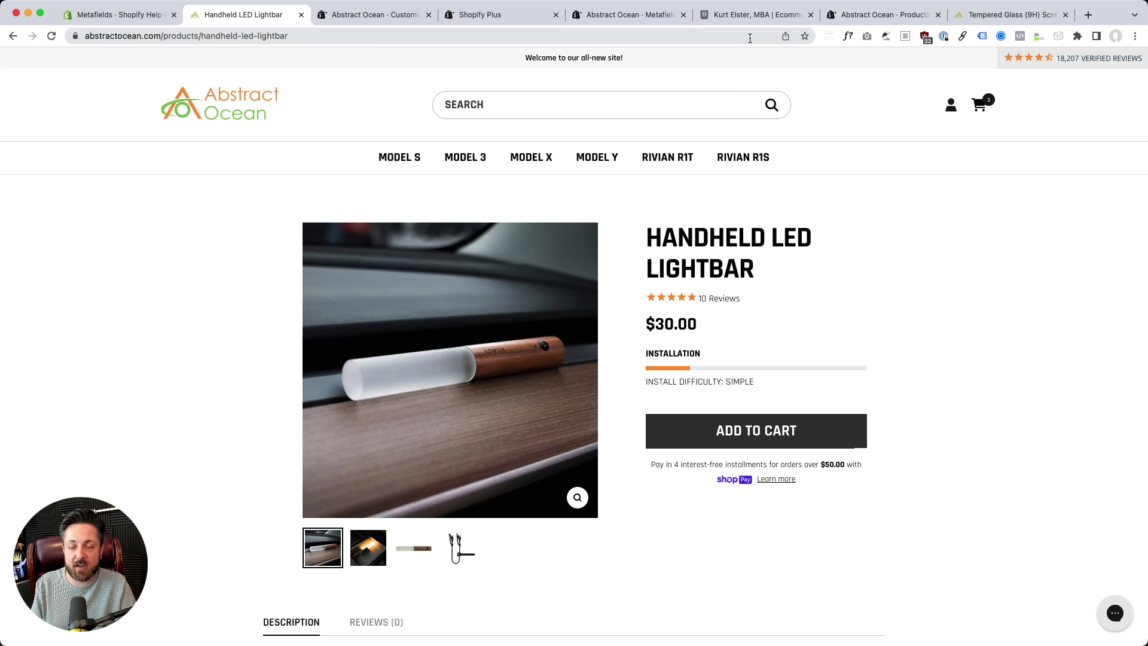
{"action": "left_click", "coordinate": [751, 17]}
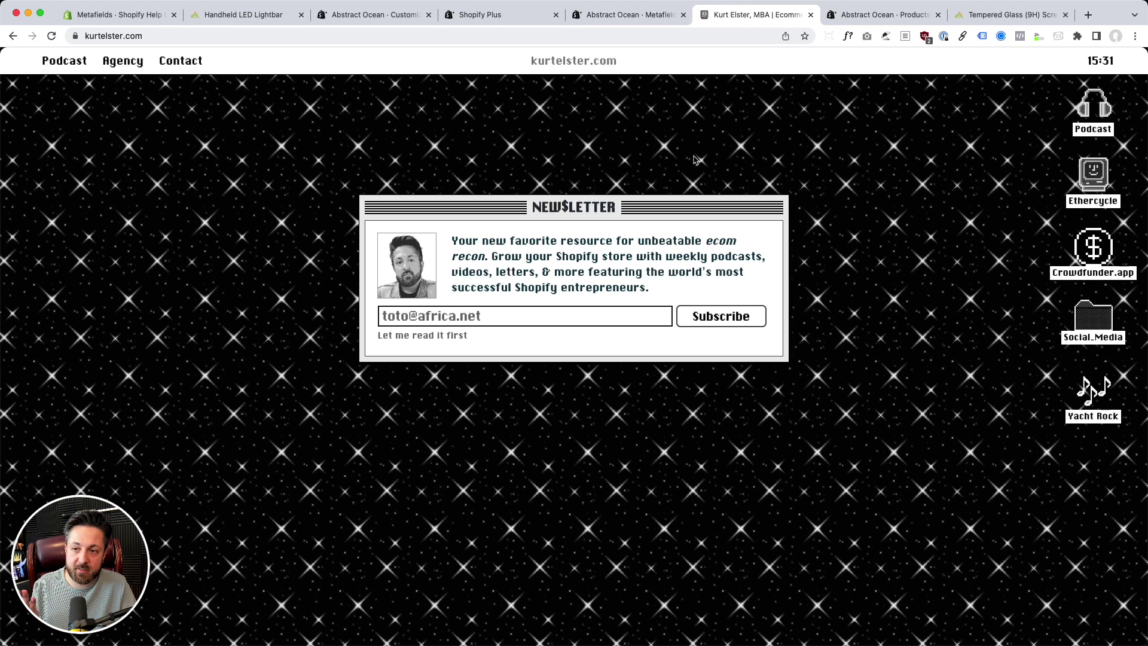
Click into the newsletter e-mail field on the kurtelster.com signup page.
{"action": "left_click", "coordinate": [594, 318]}
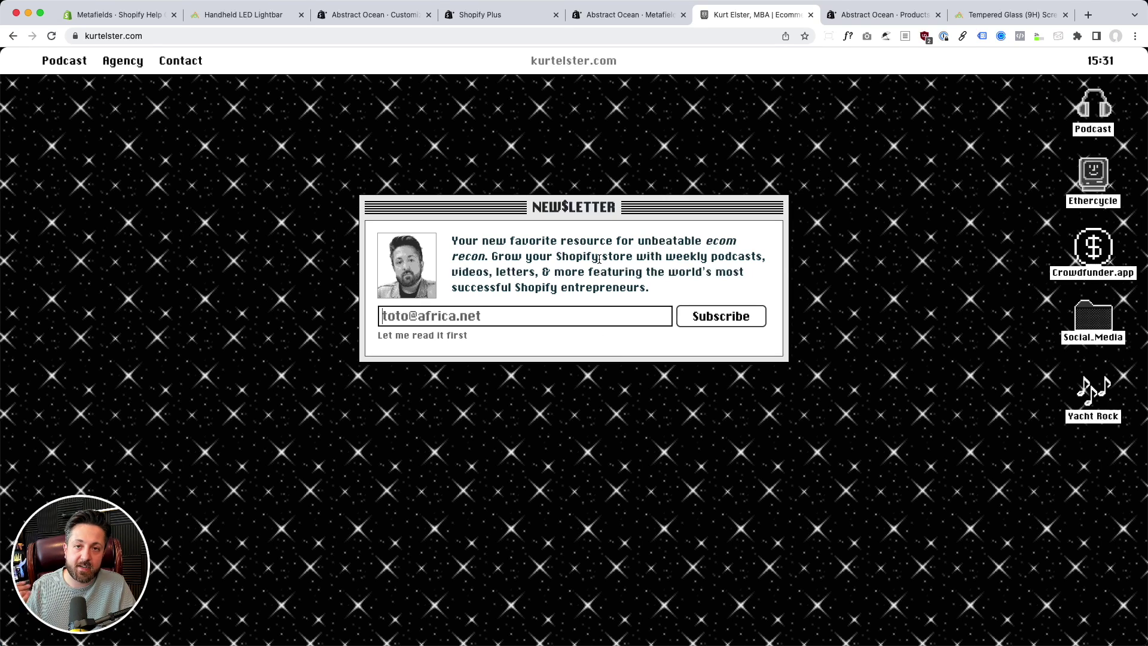